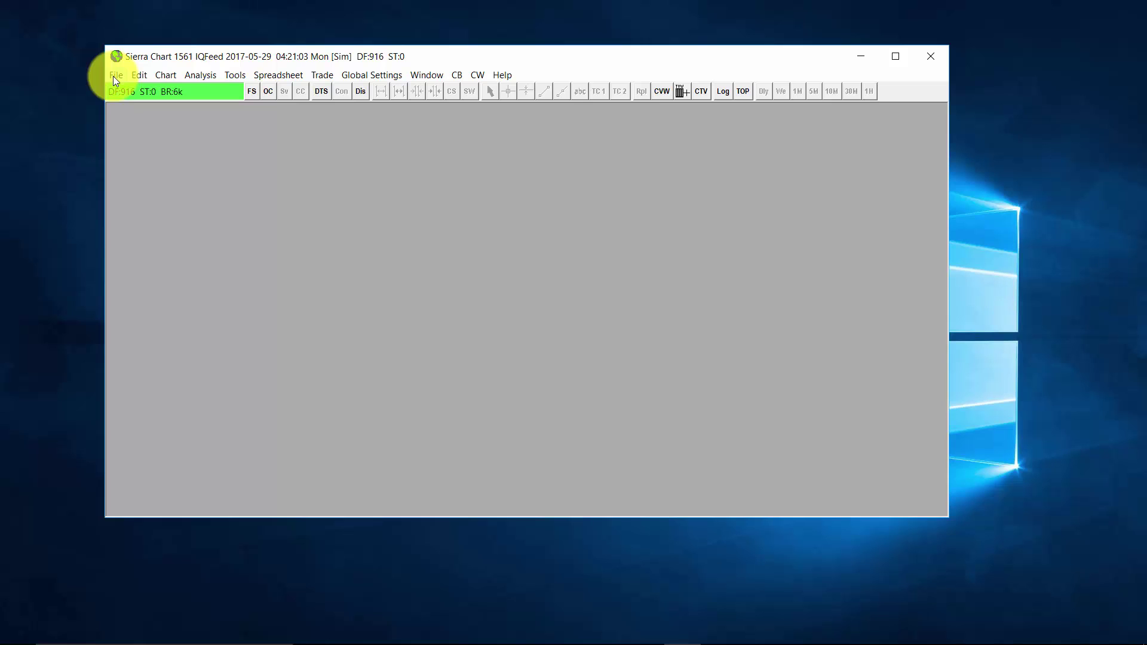
- Enable the DTC Protocol Server in the Sierra Chart server settings and accept the data/trade service settings
left_click(113, 77)
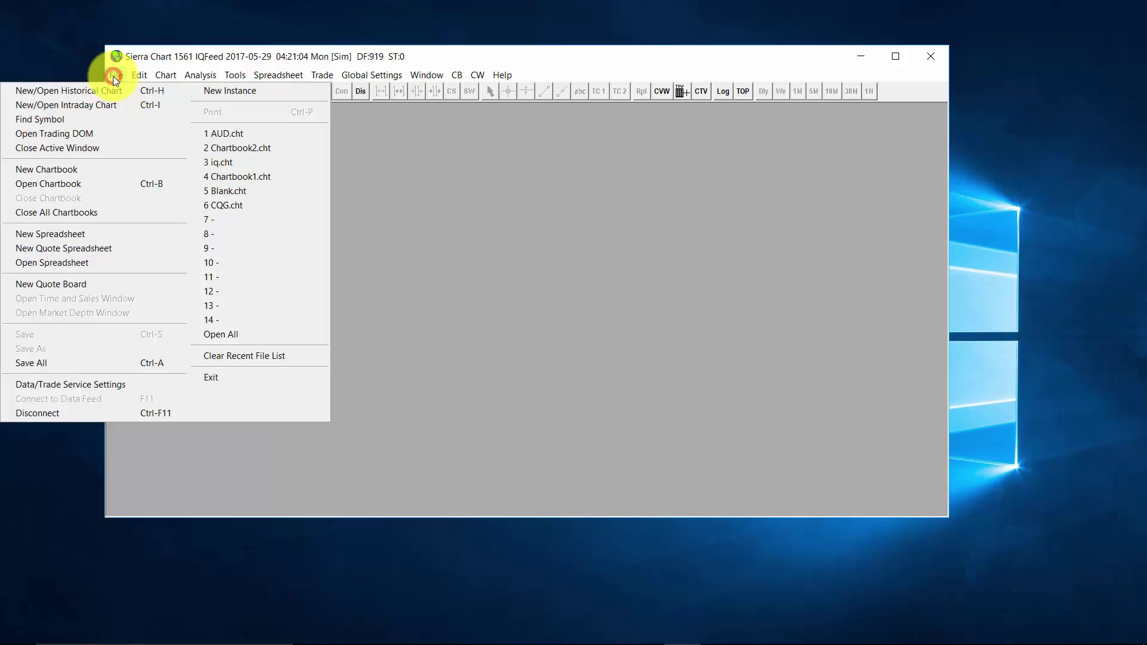
left_click(152, 386)
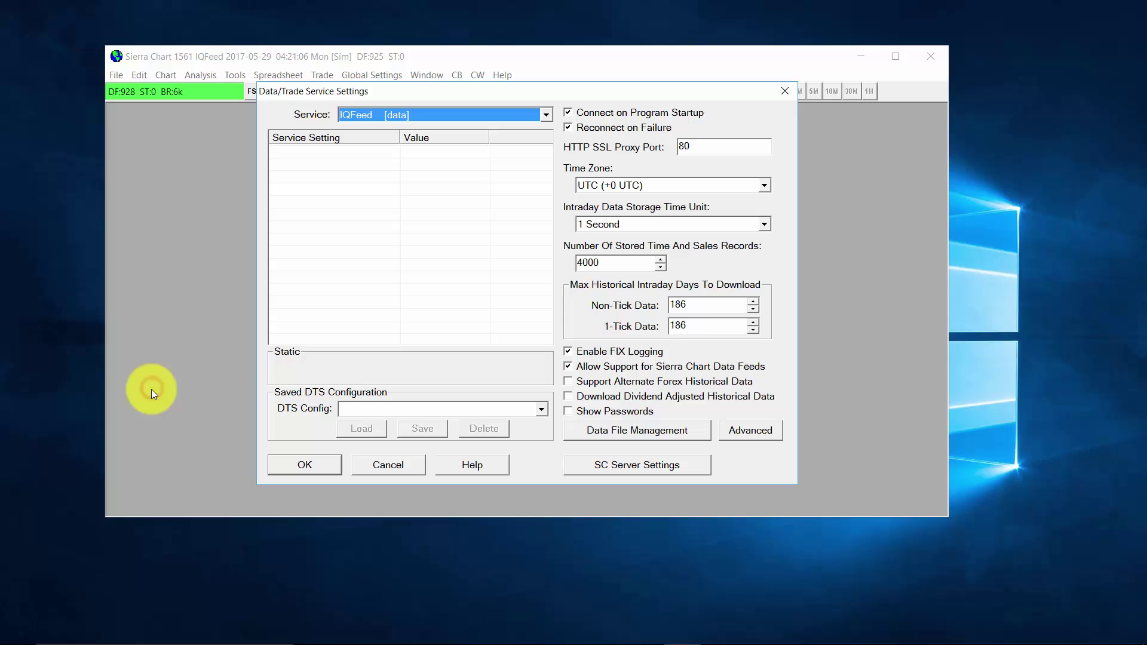
left_click(580, 470)
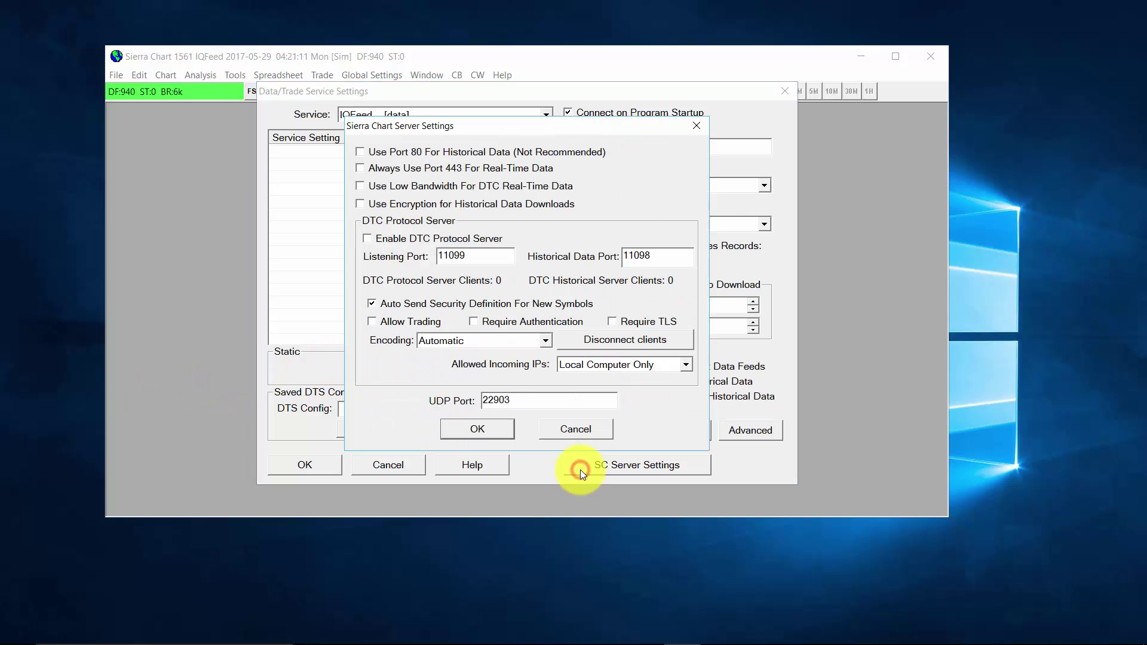
left_click(368, 238)
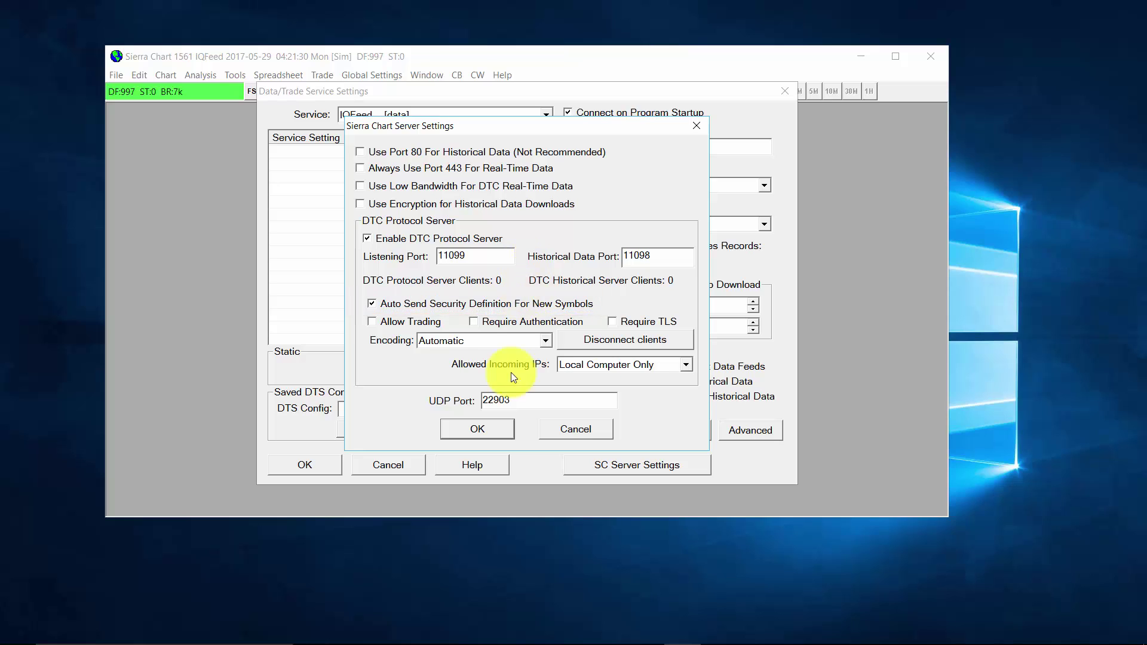
left_click(499, 437)
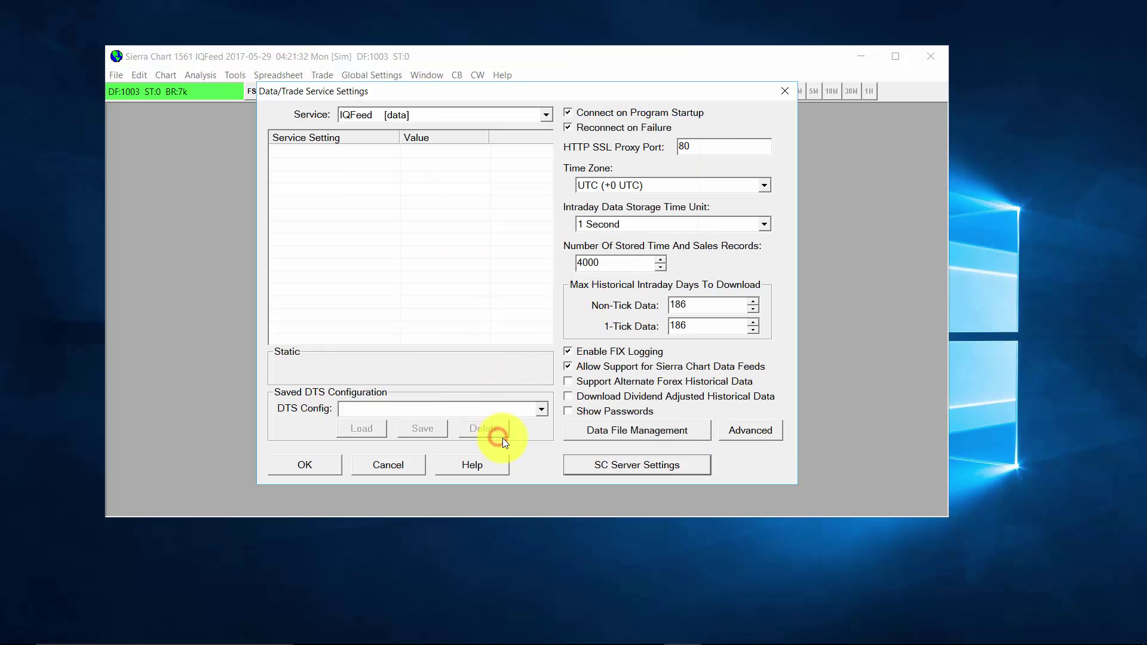
left_click(317, 469)
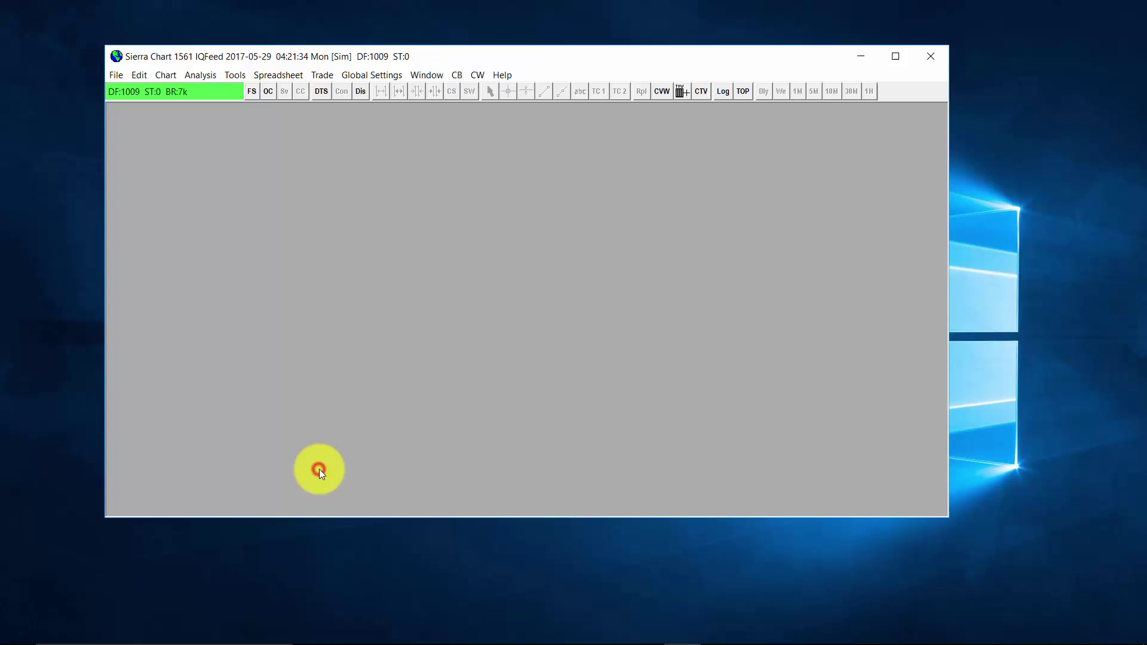
- Find and launch the PriceSquawk Control Center desktop app
mouse_move(263, 633)
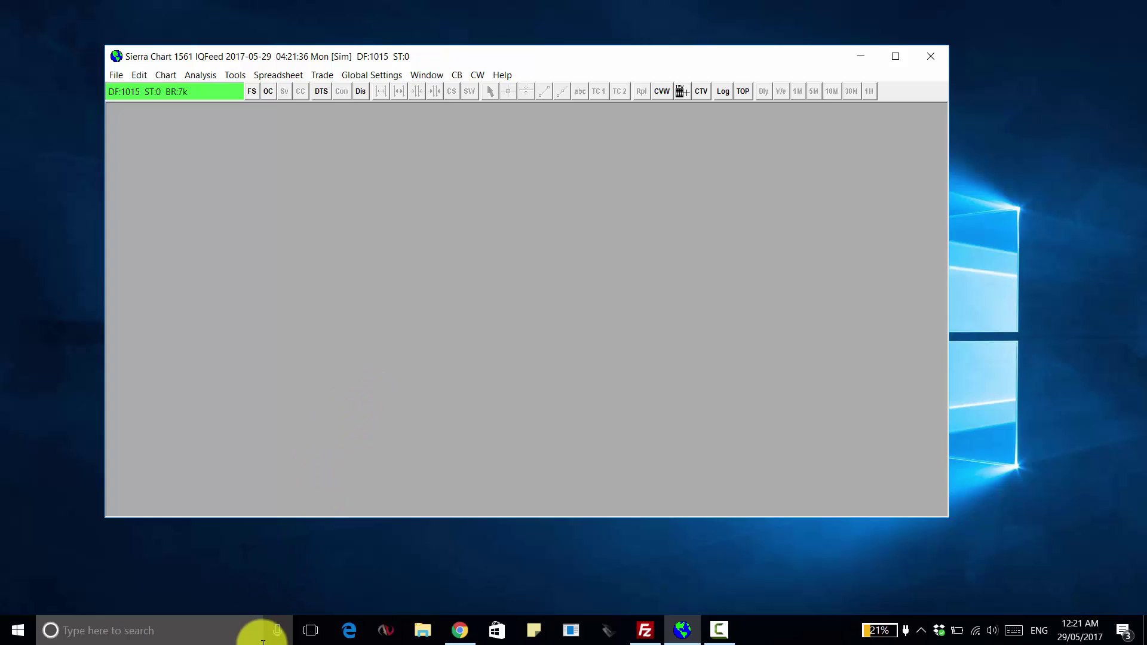
left_click(20, 635)
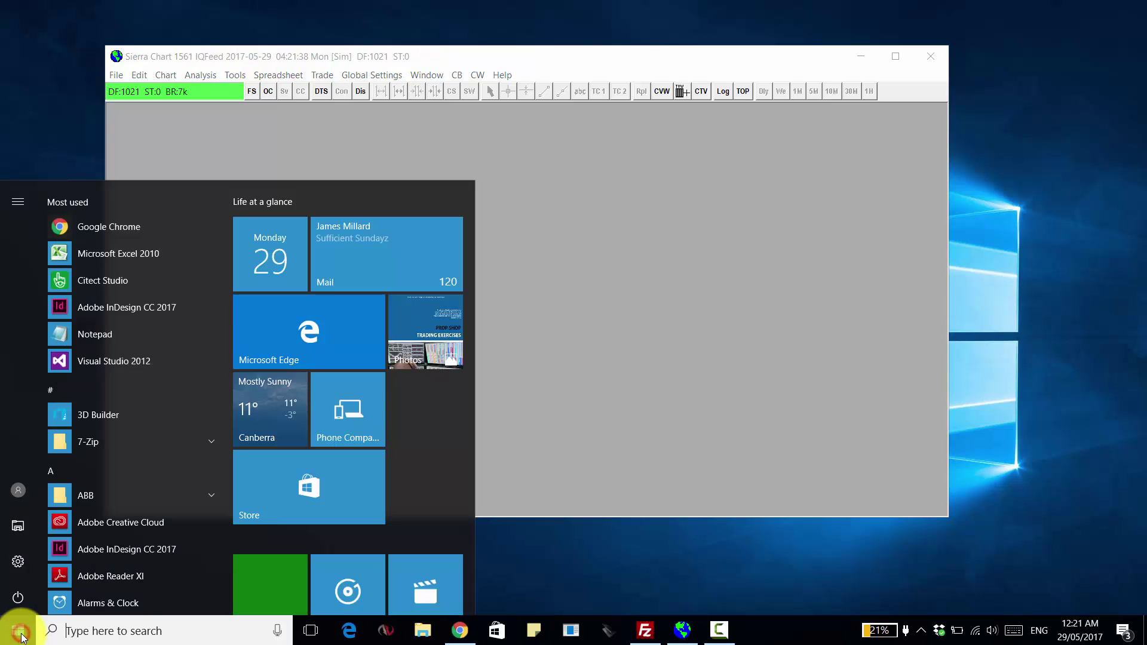
type("p")
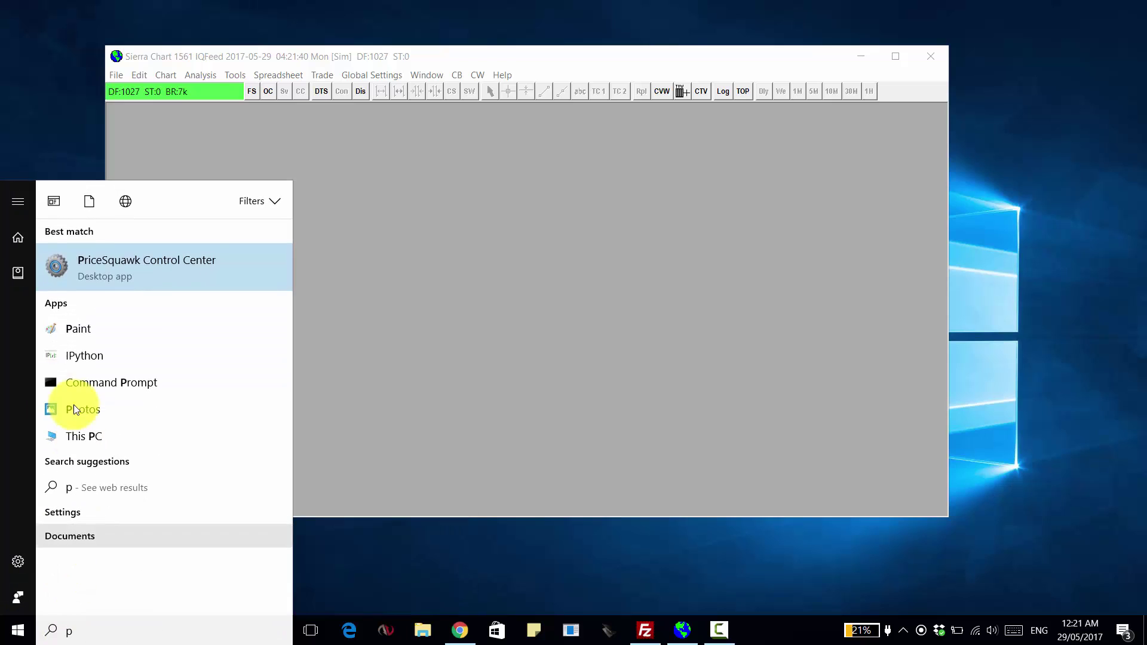
left_click(216, 250)
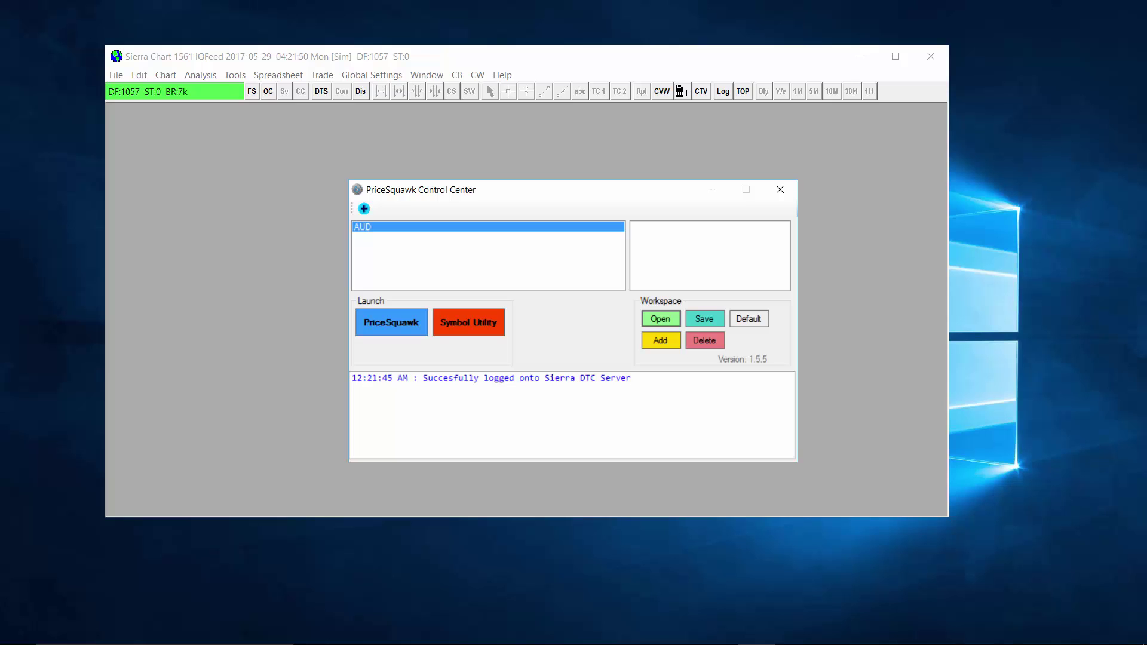
- Rearrange the PriceSquawk Control Center and Sierra Chart windows so both can be reached on the desktop
left_click_drag(518, 194, 764, 163)
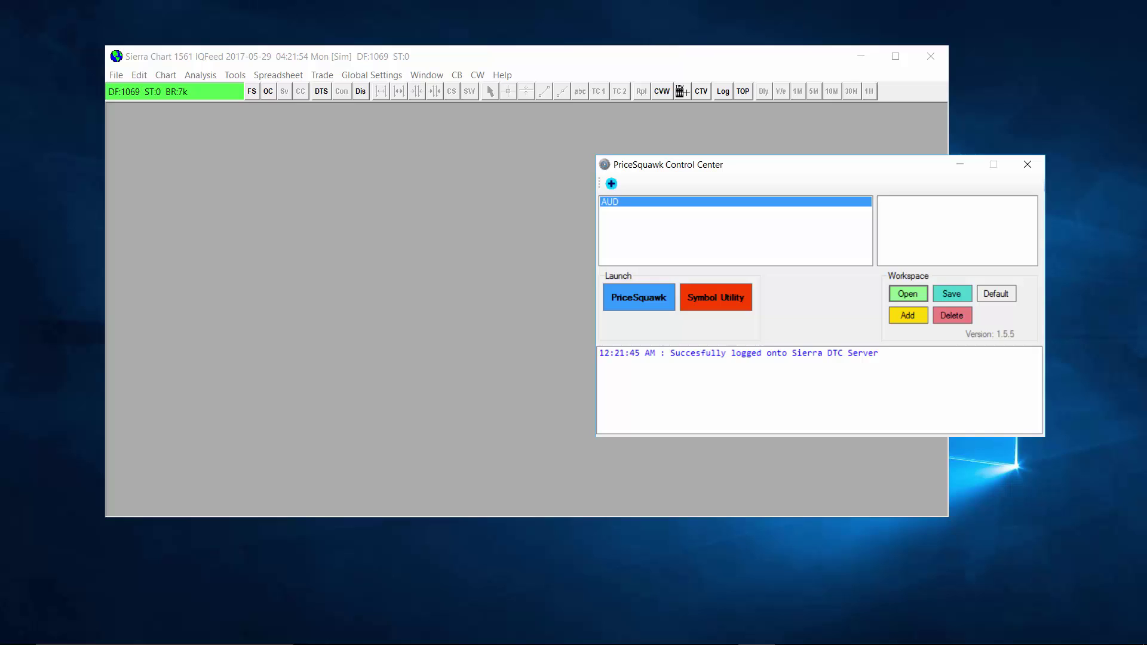
left_click_drag(330, 58, 190, 45)
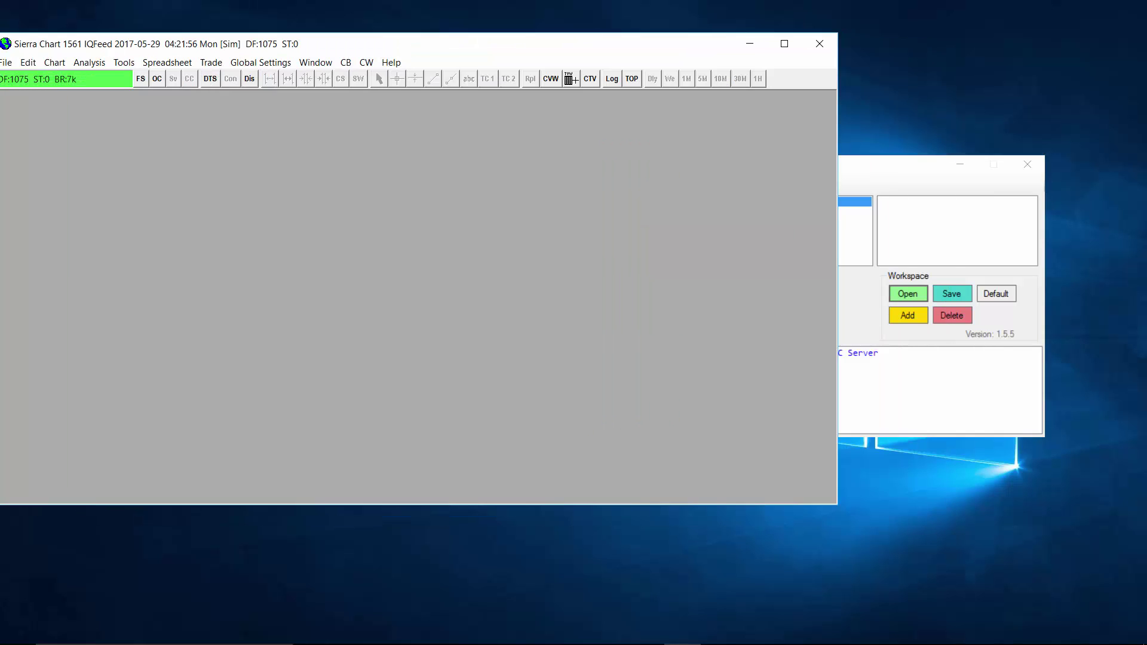
left_click(896, 164)
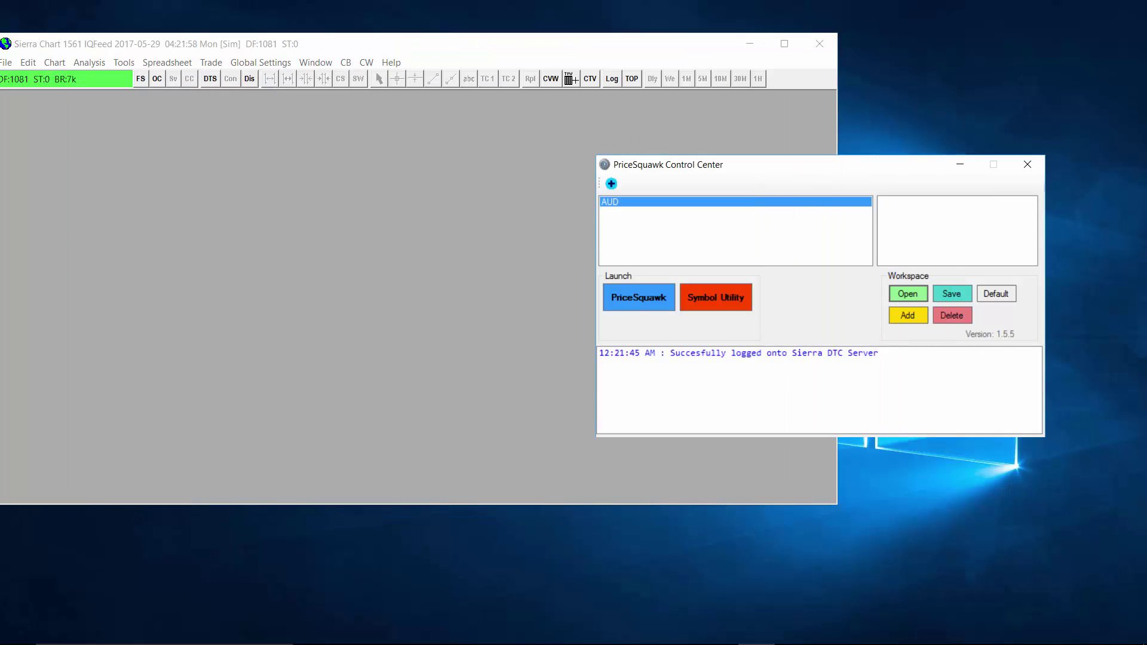
left_click_drag(382, 44, 419, 45)
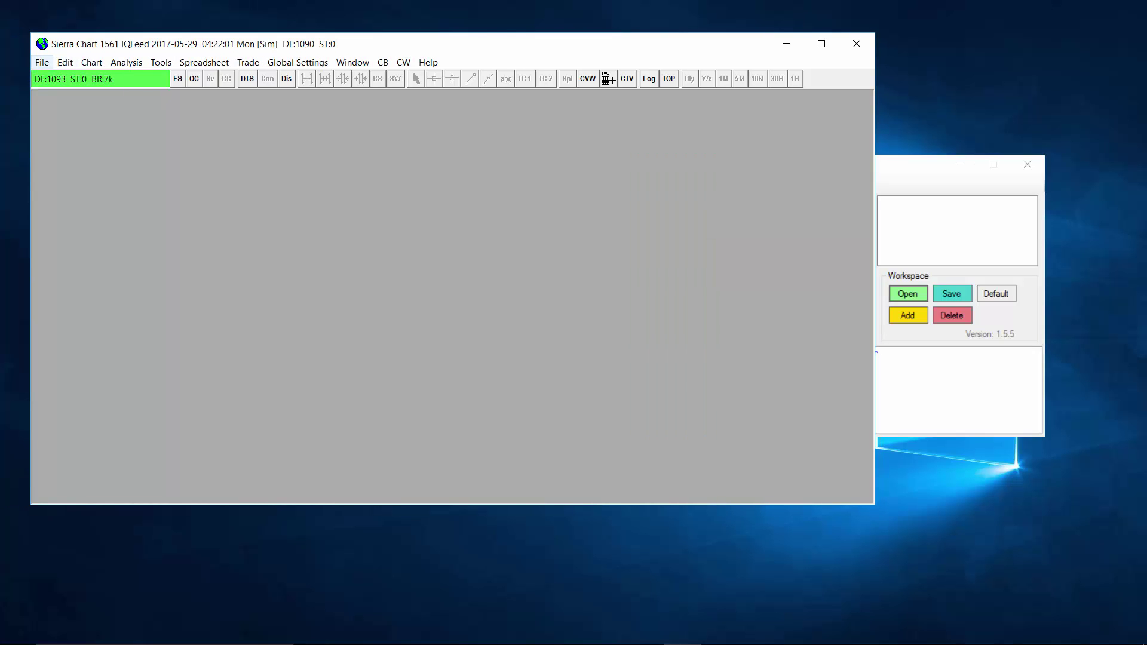
left_click_drag(74, 37, 55, 12)
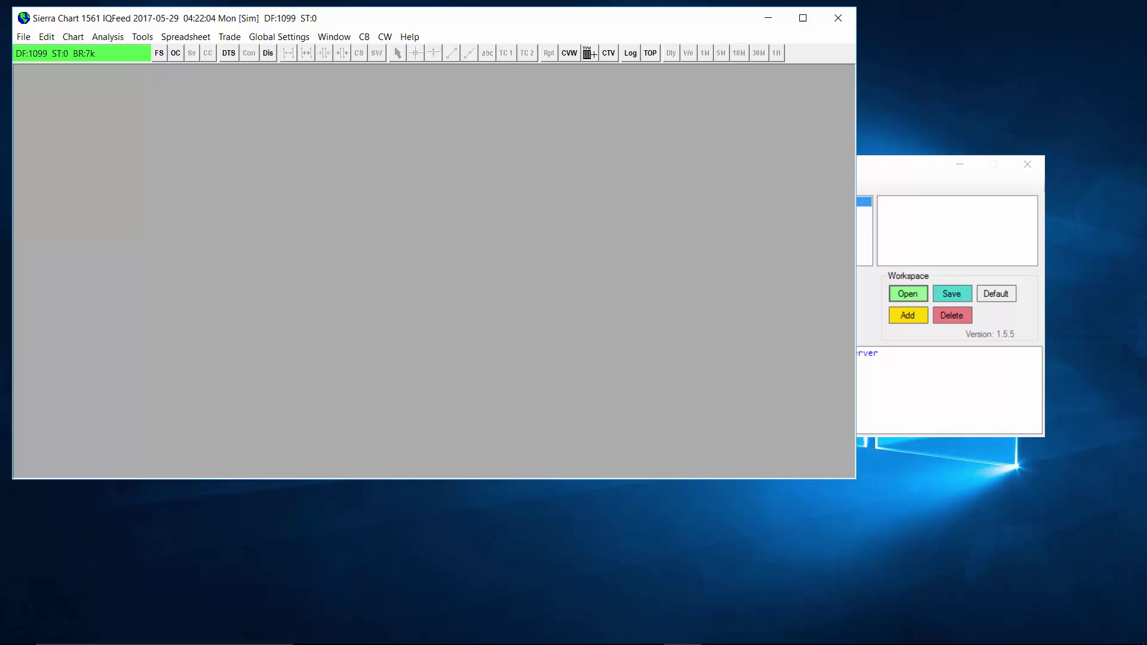
- Open the recent chartbook AUD.cht in Sierra Chart
left_click(24, 36)
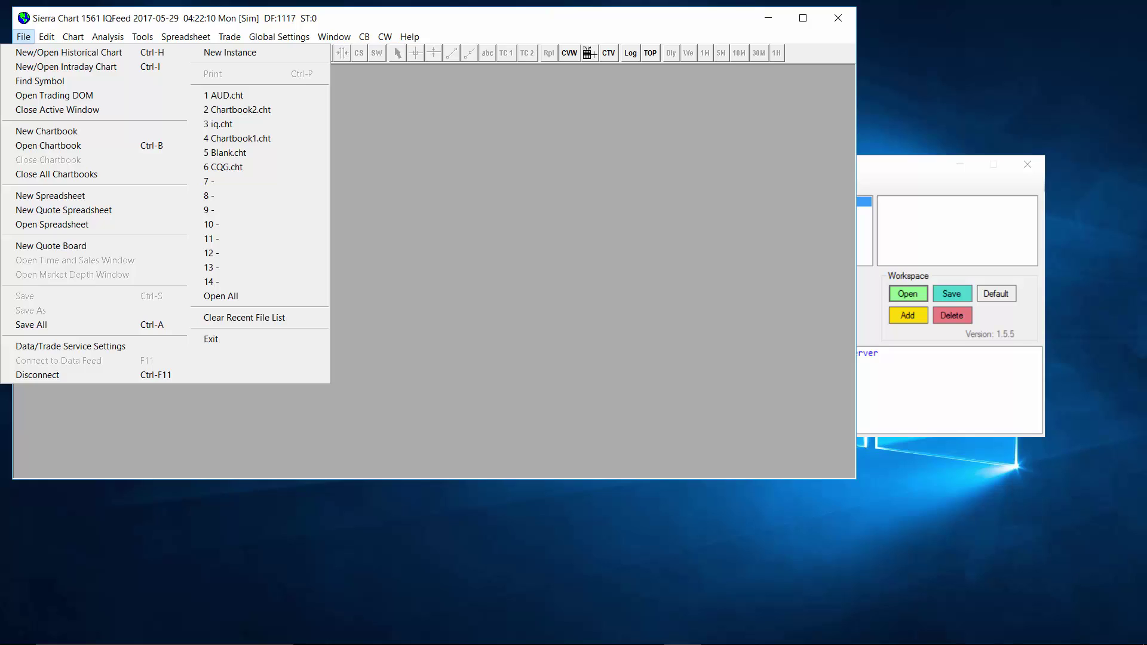
key("Down")
key("Down")
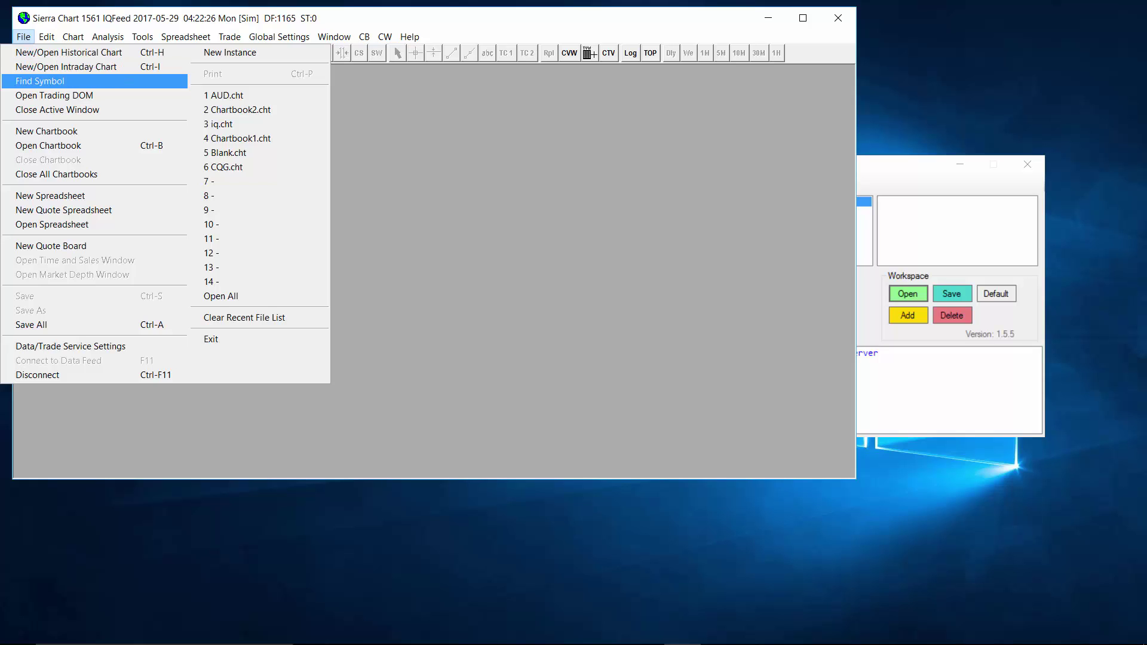
left_click(224, 96)
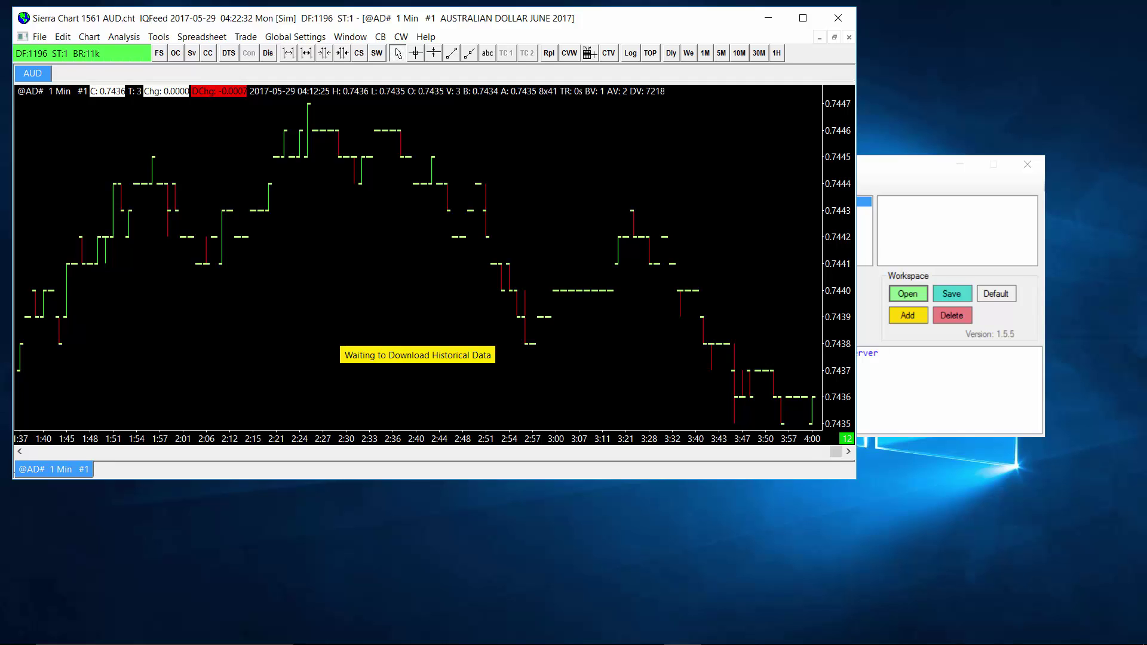
key("alt+Tab")
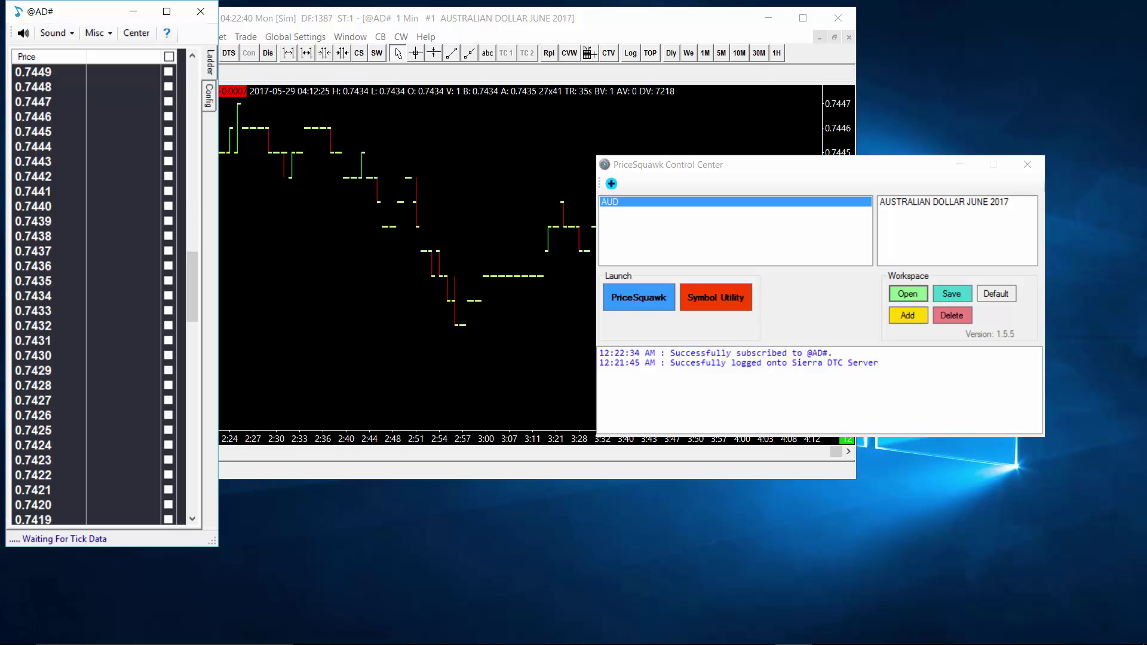
left_click(944, 202)
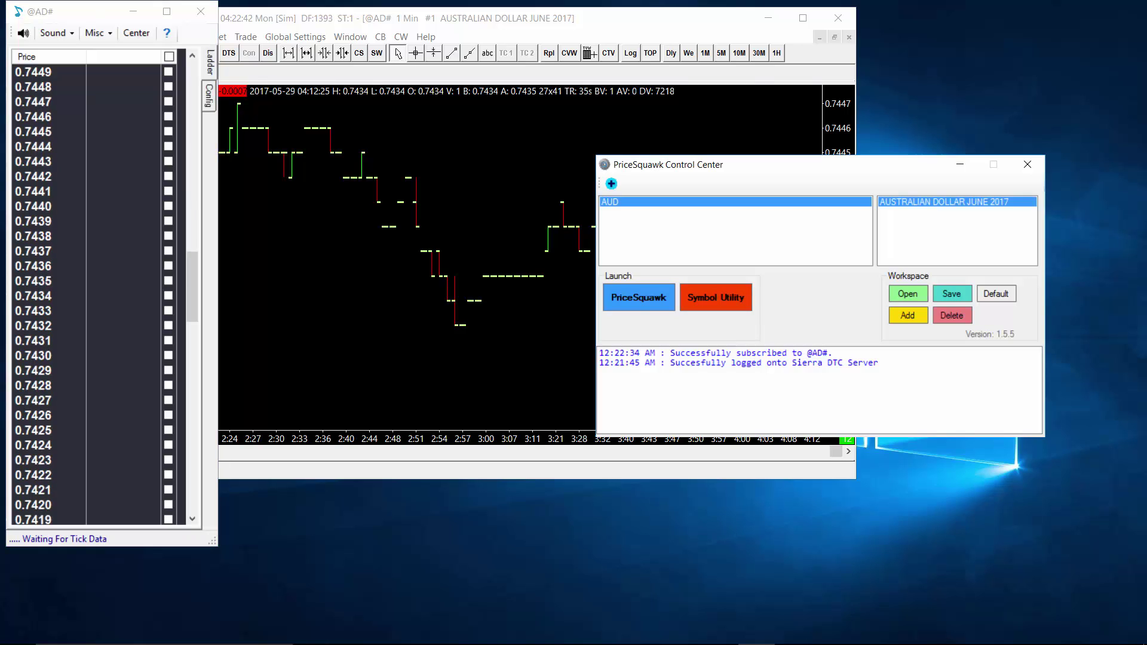
left_click(514, 353)
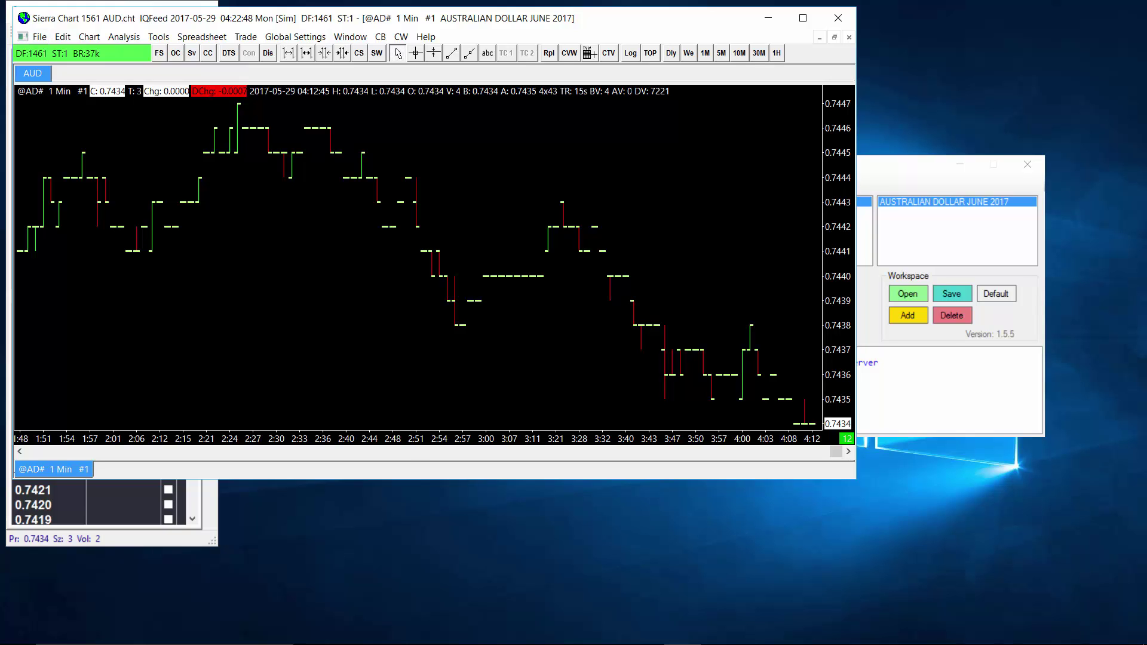
left_click_drag(84, 18, 107, 39)
left_click(89, 11)
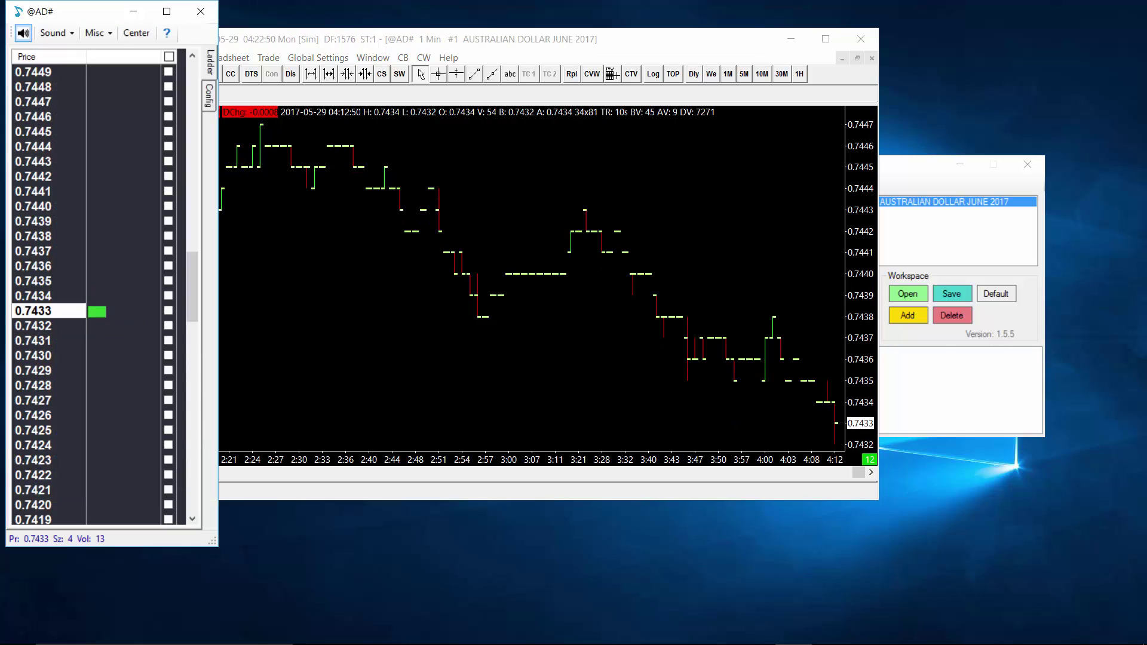
left_click(22, 33)
left_click(286, 40)
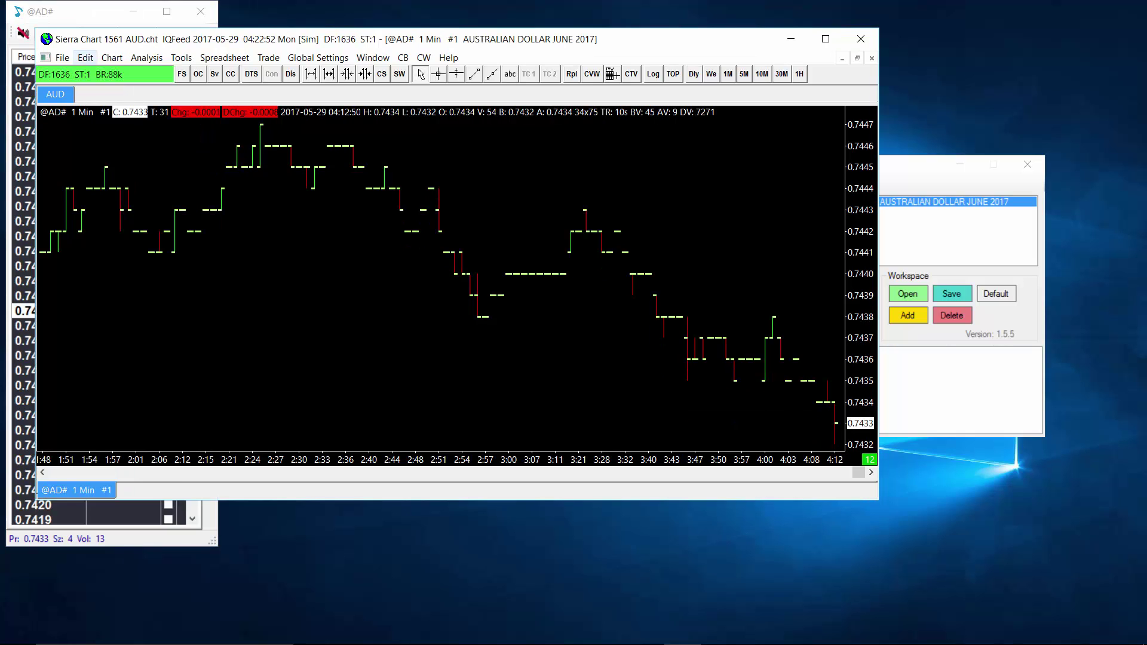
left_click(62, 57)
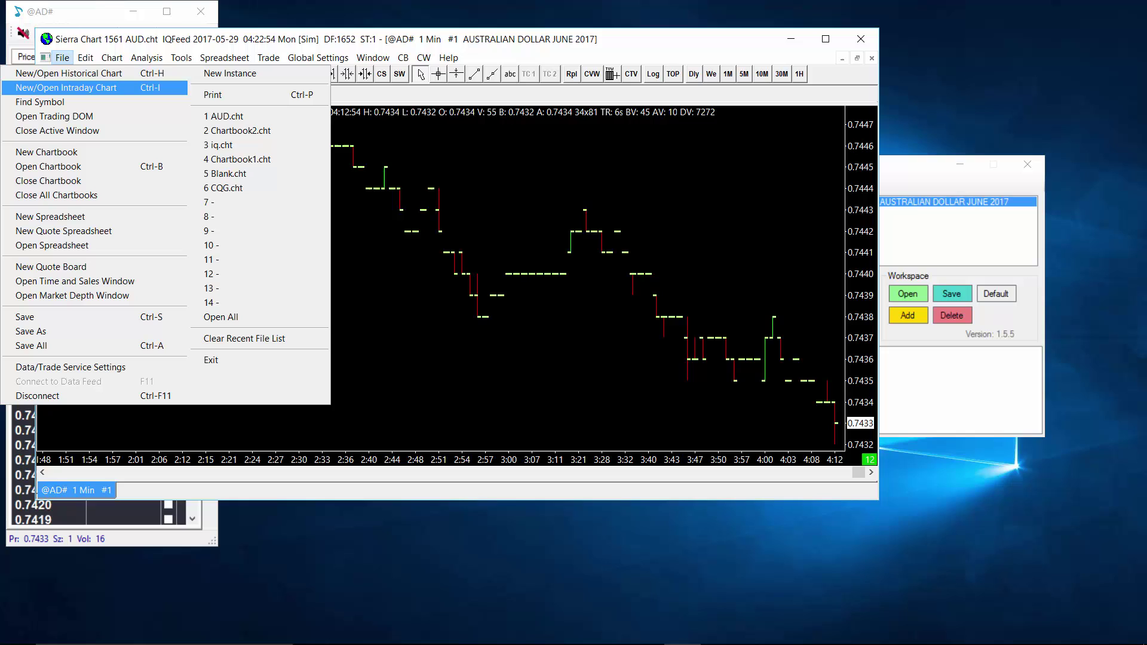
key("Down")
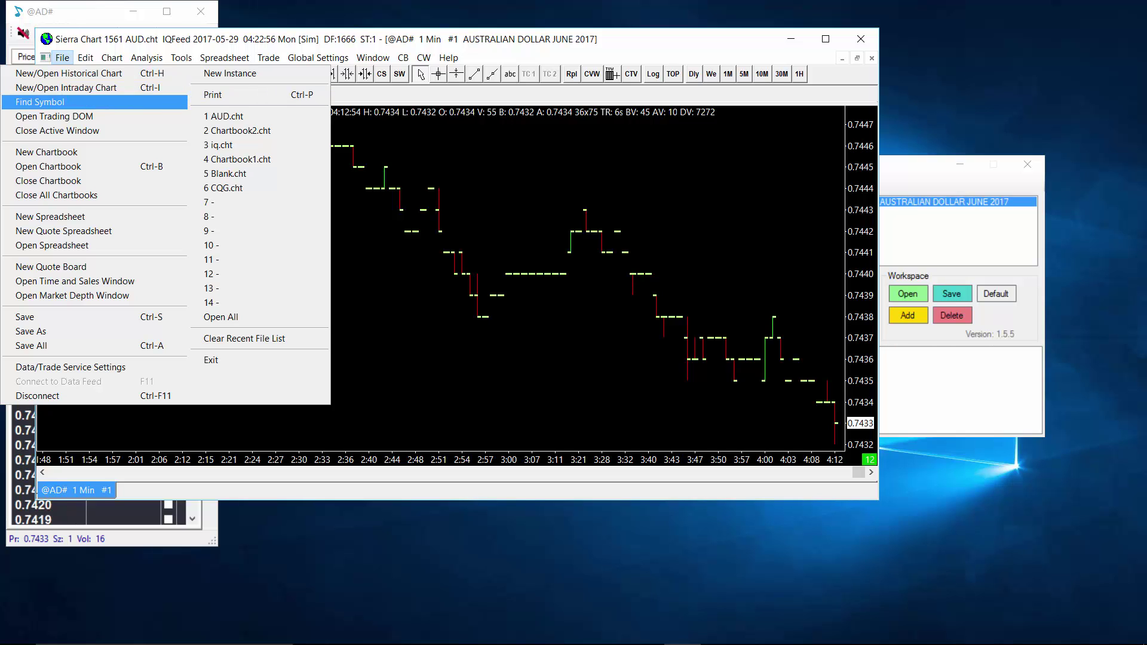
key("Return")
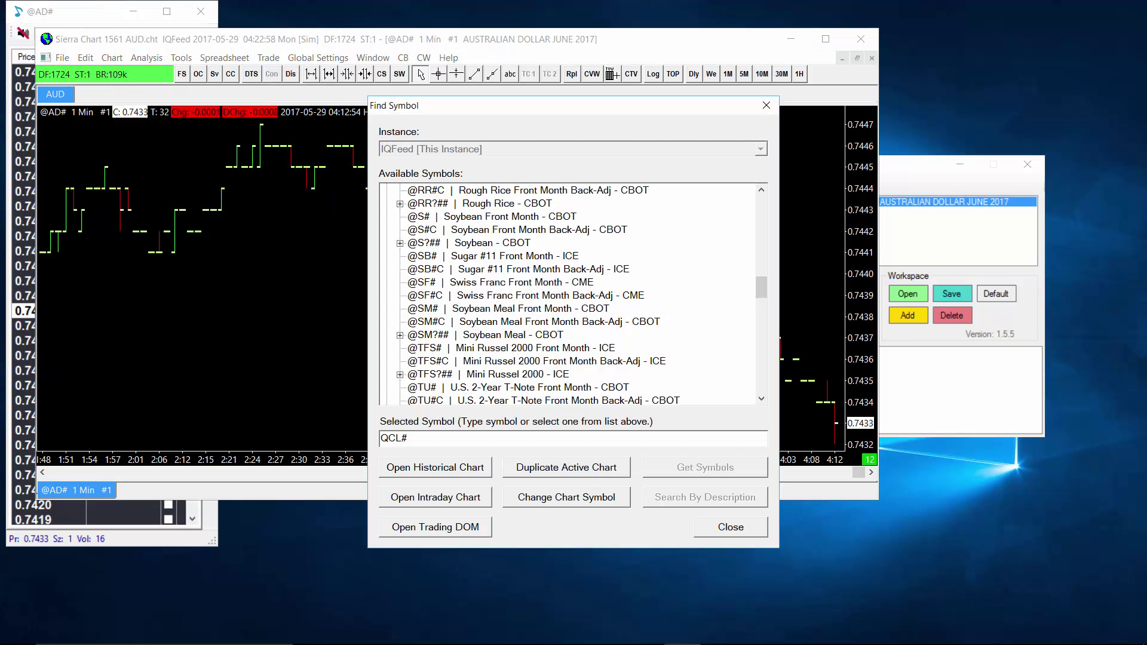
left_click_drag(761, 287, 761, 237)
scroll(570, 294, "down", 1)
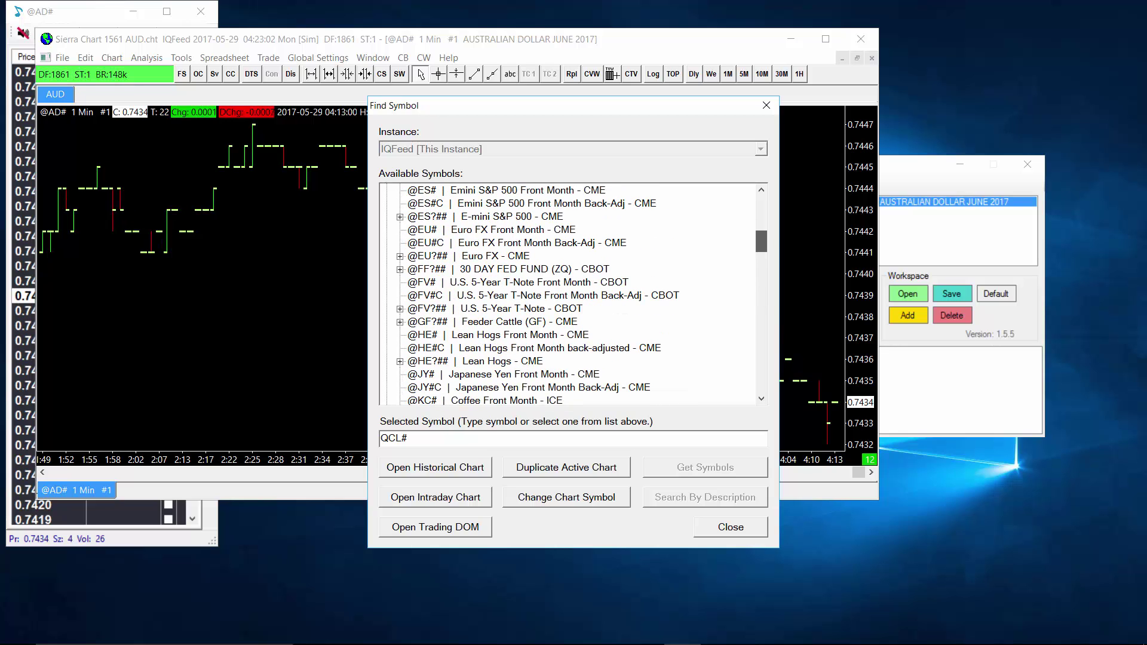
left_click(506, 191)
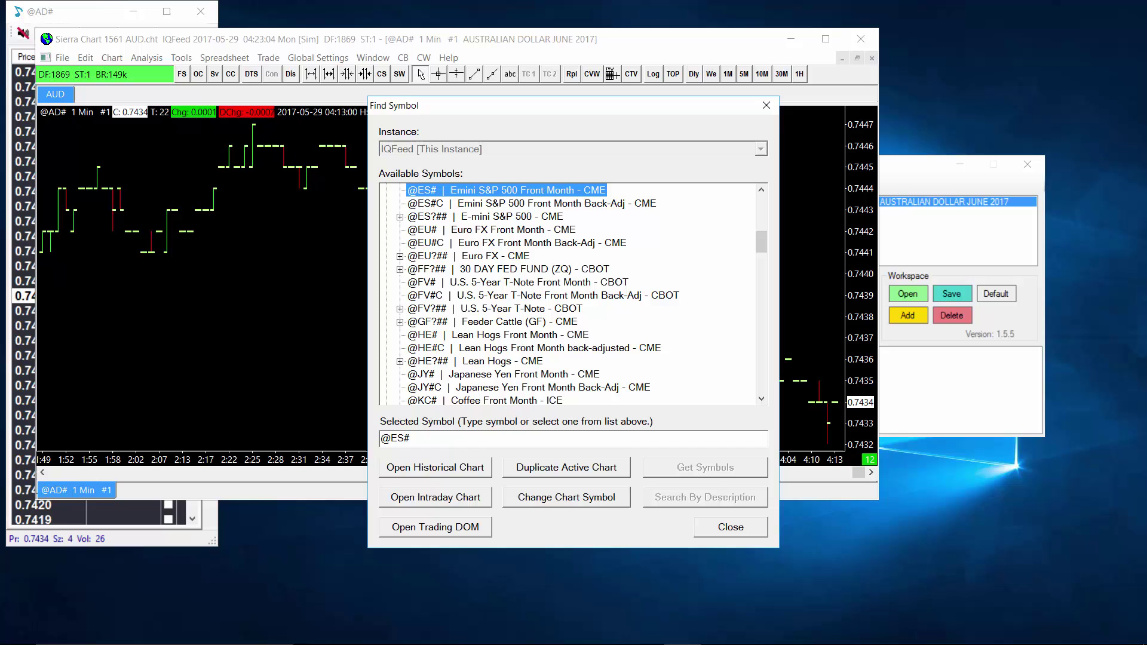
left_click(435, 496)
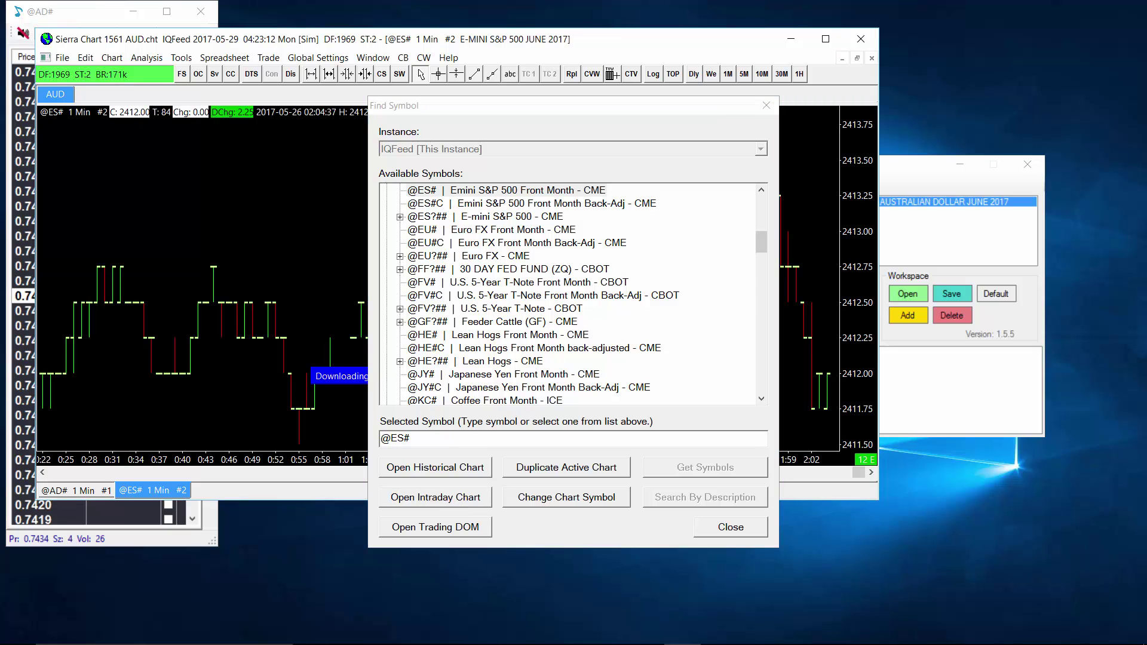
- Switch to the PriceSquawk Control Center, launch a price ladder for E-MINI S&P 500 JUNE 2017 and move it away from the screen edge
key("alt+Tab")
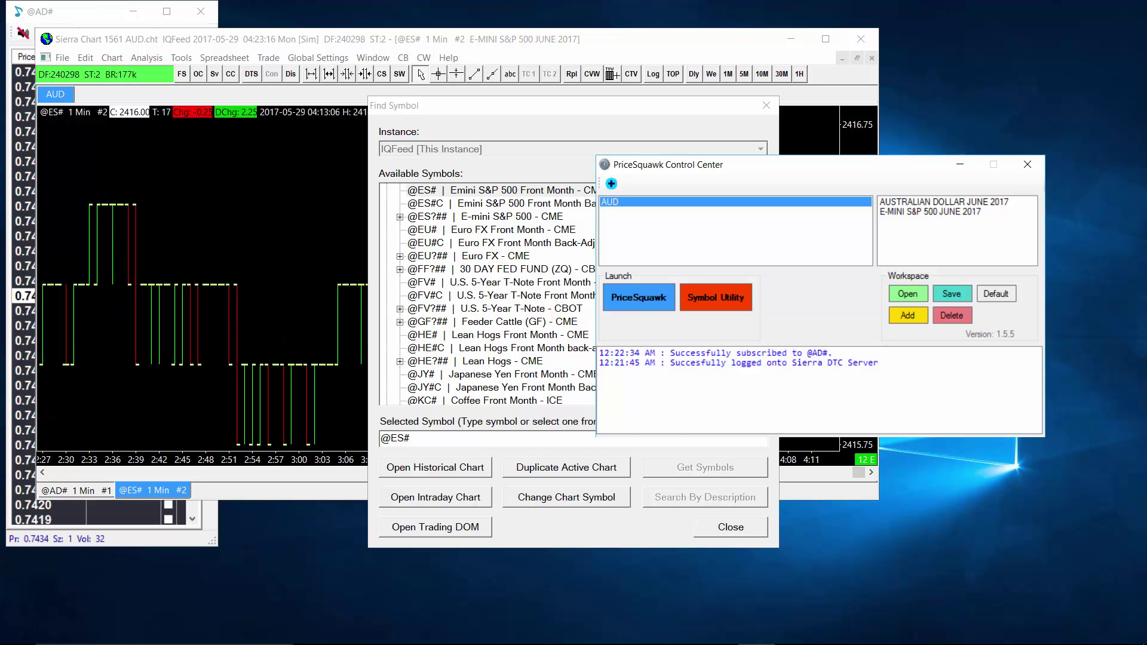
left_click(930, 212)
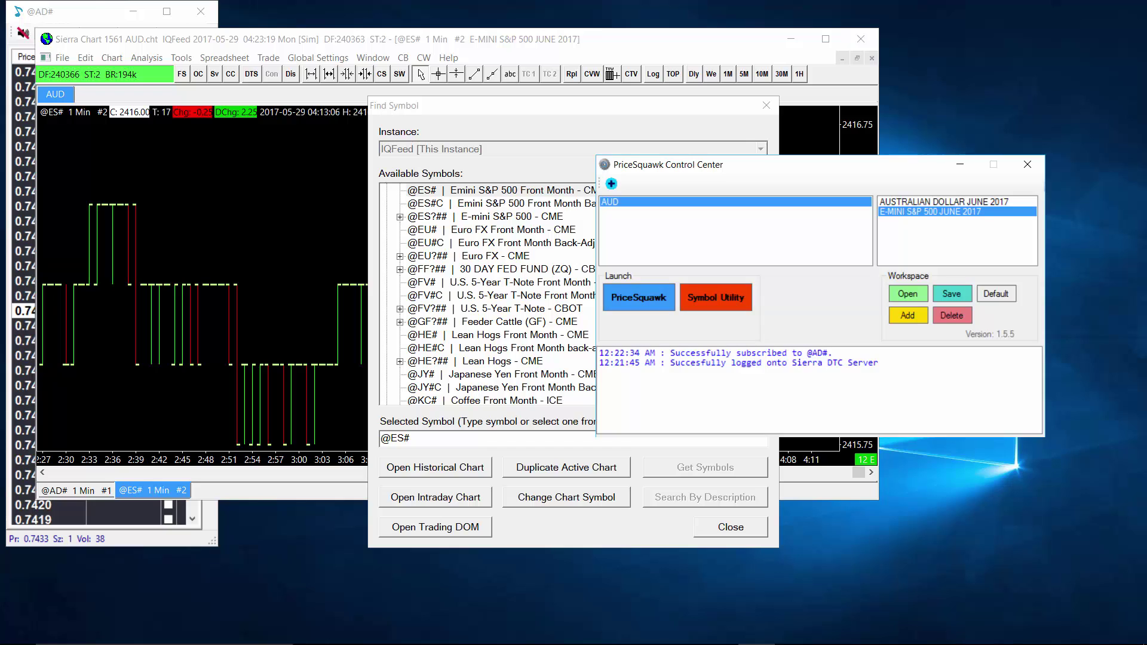
left_click(638, 297)
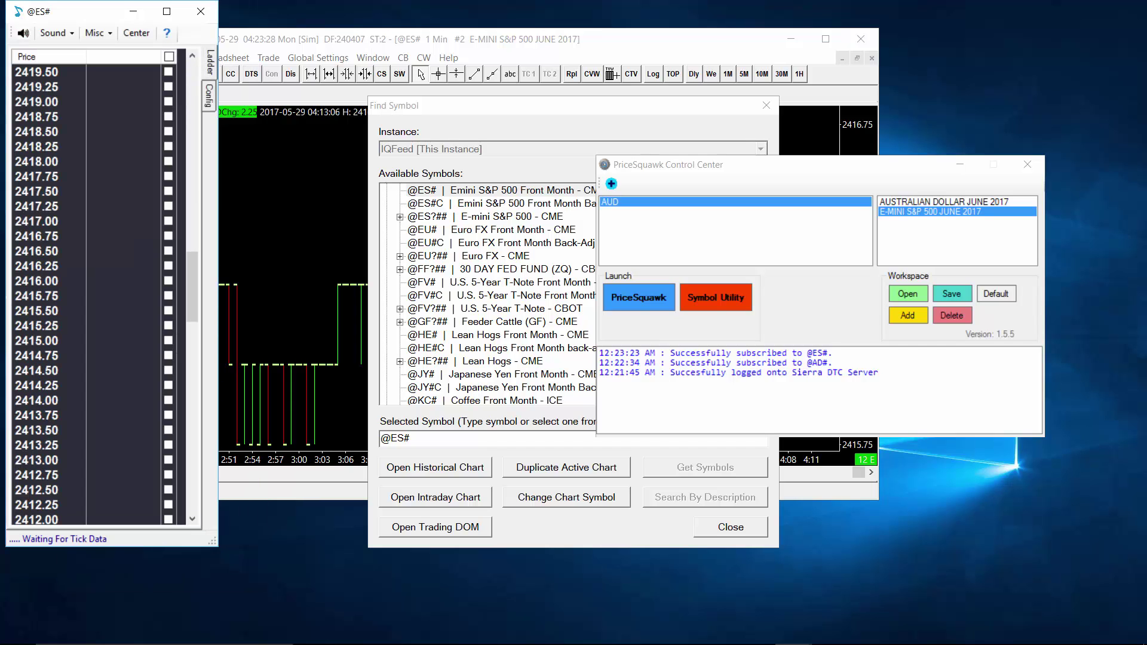
left_click_drag(57, 11, 279, 12)
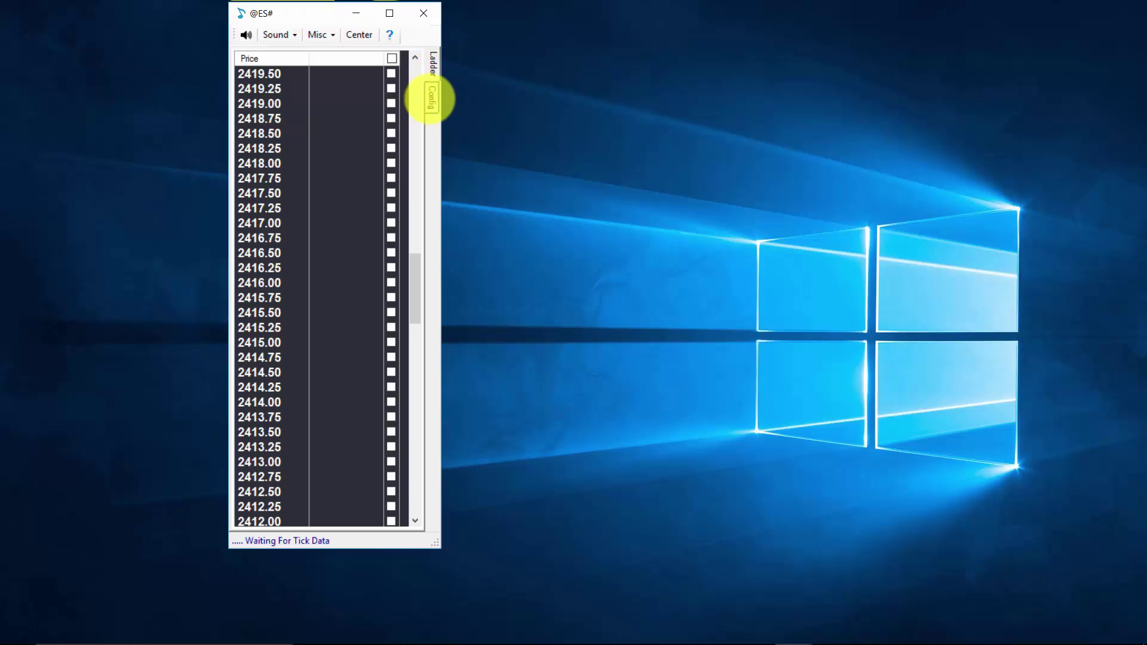
left_click(343, 79)
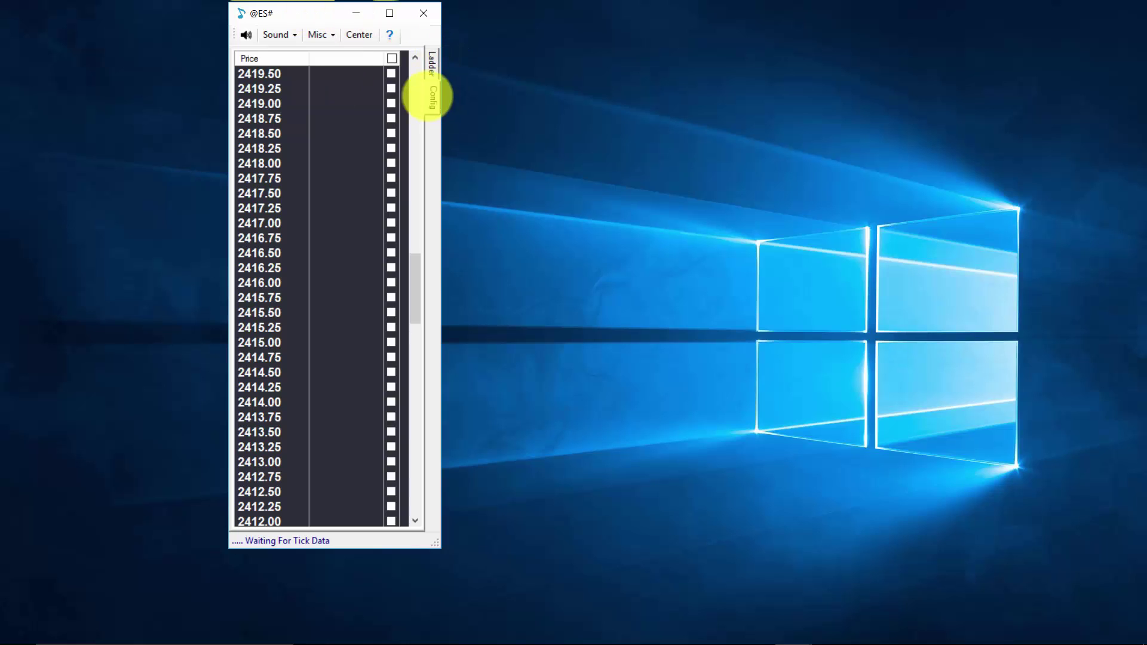
left_click(432, 97)
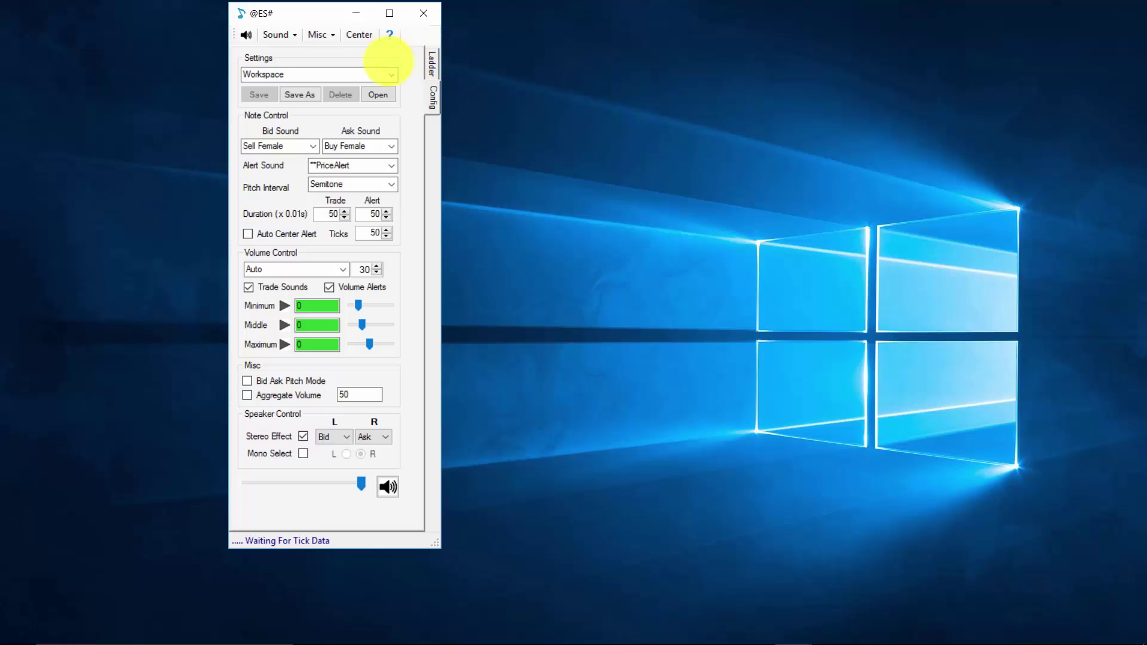
left_click(311, 73)
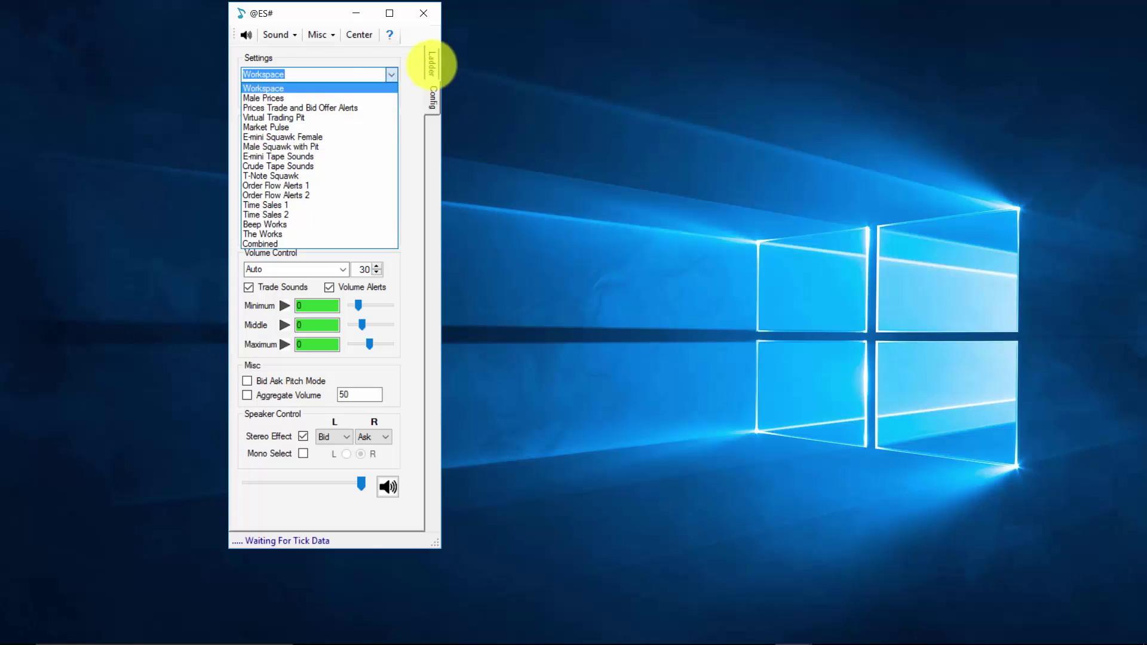
left_click(441, 64)
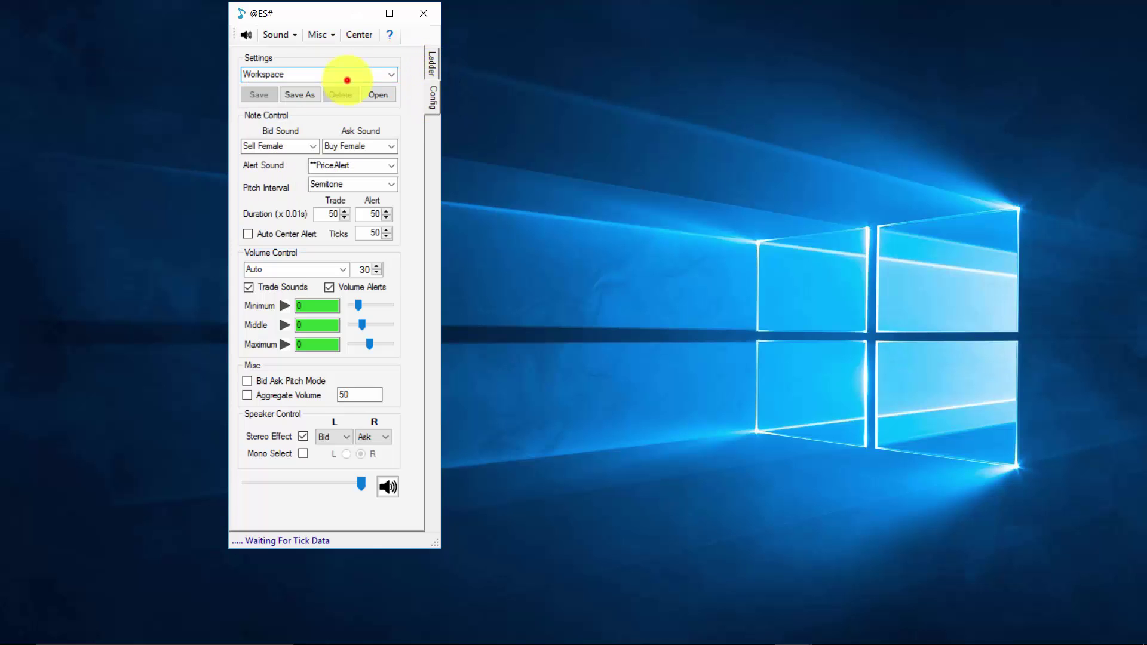
left_click(346, 75)
left_click(390, 75)
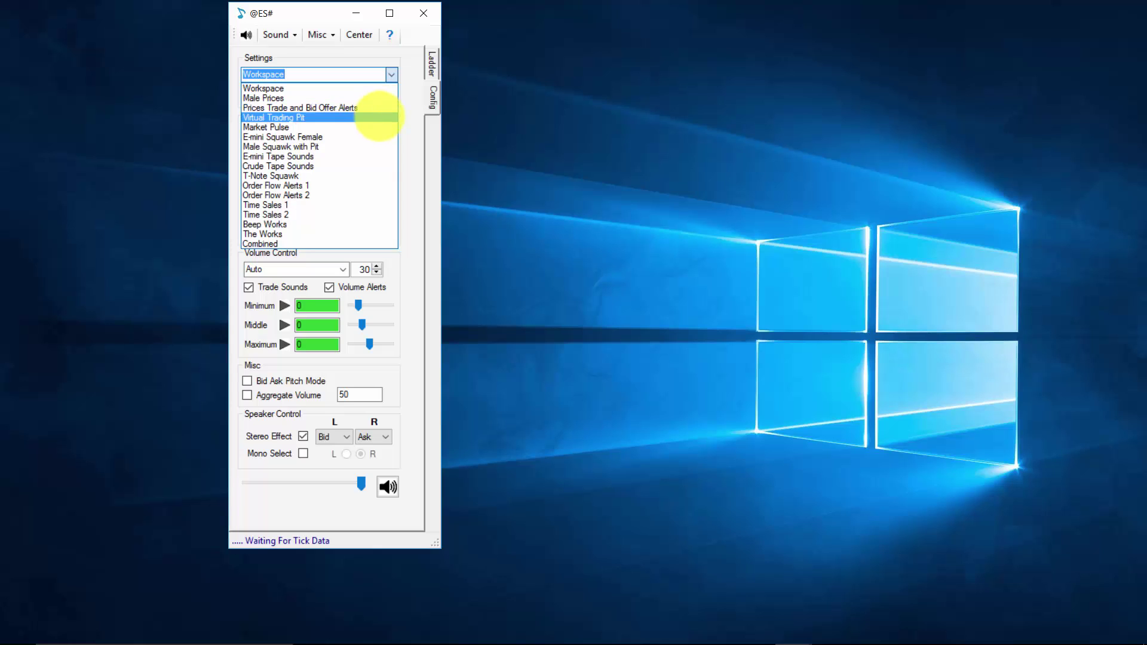
left_click(329, 77)
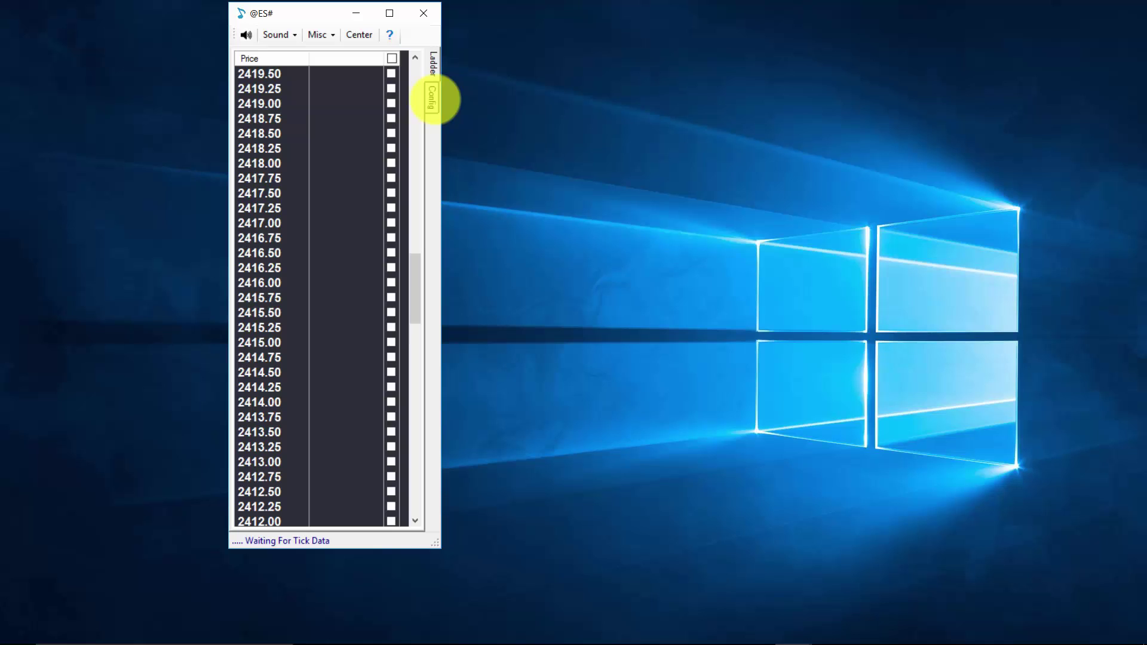
left_click(434, 99)
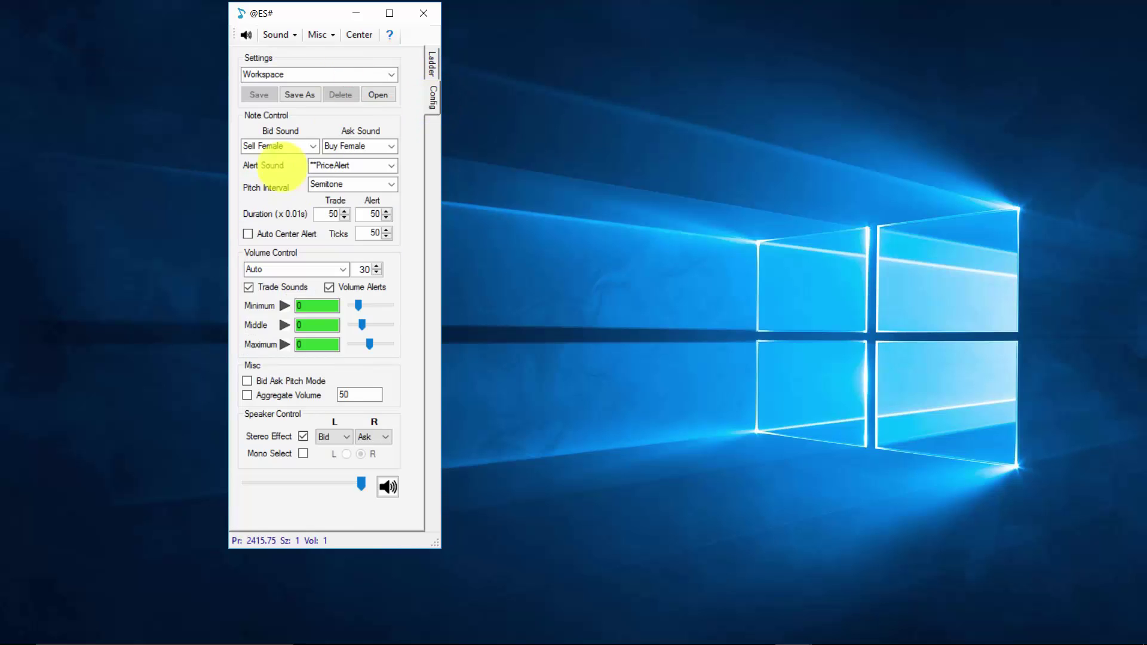
left_click(337, 270)
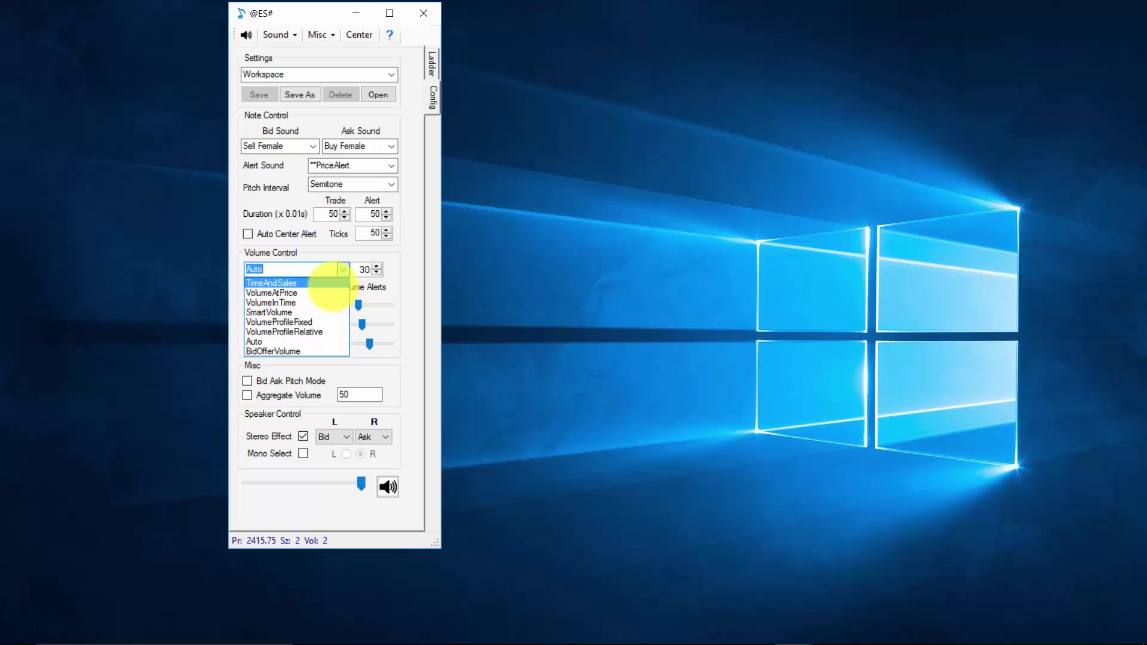
left_click(330, 283)
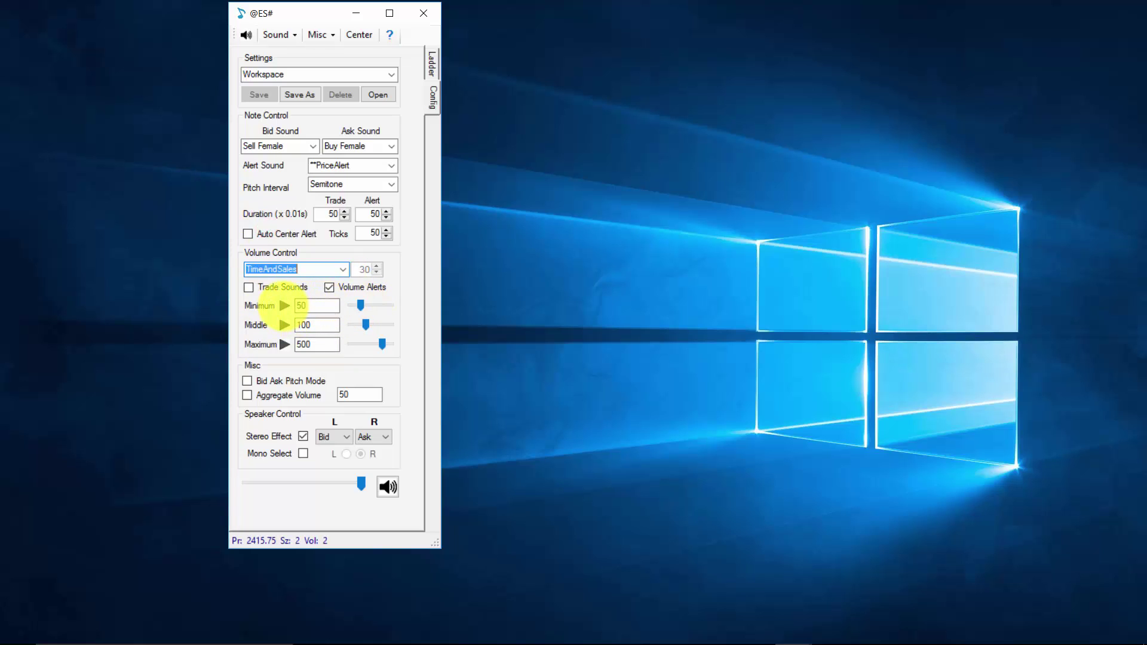
left_click(283, 306)
left_click(282, 327)
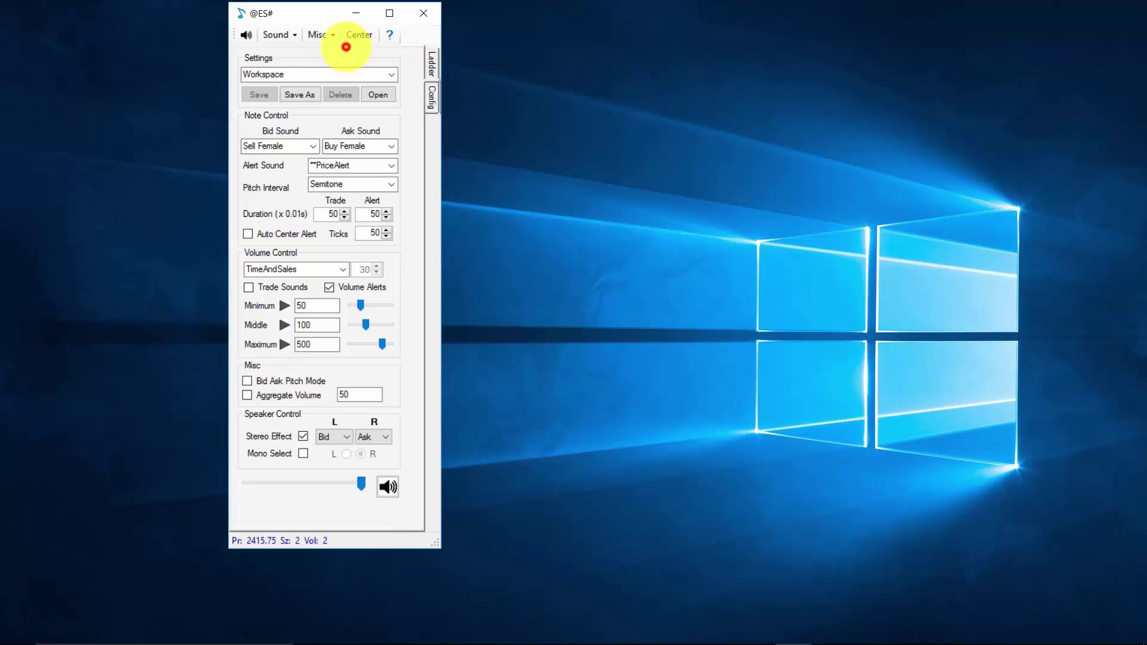
left_click(347, 42)
left_click(432, 97)
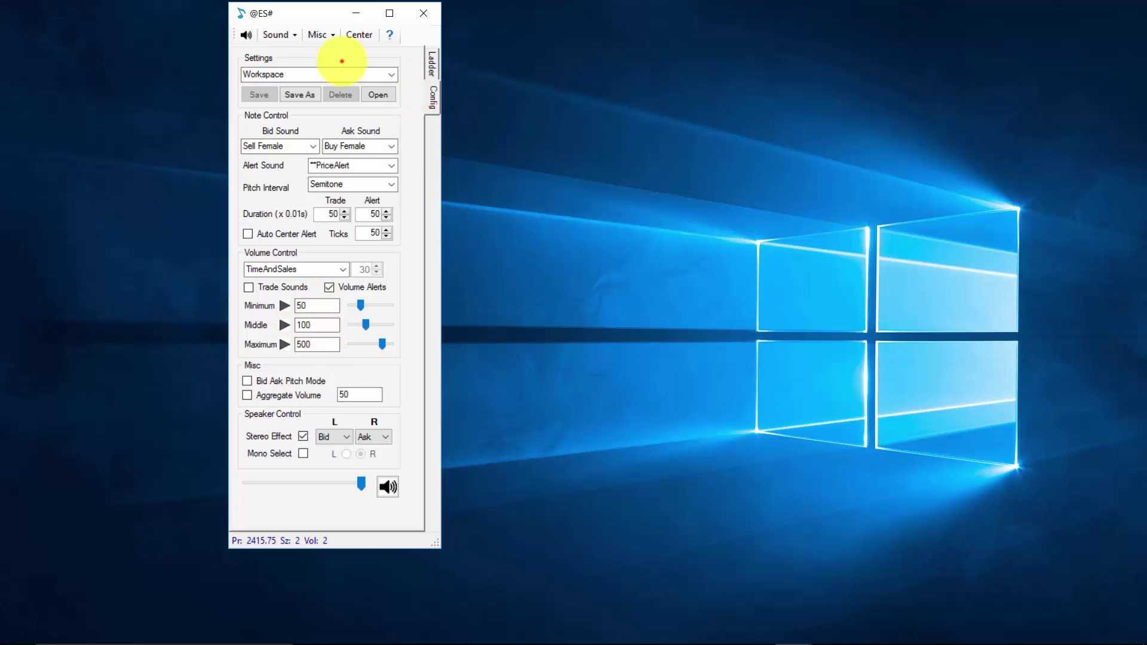
- Open the PriceSquawk online help from the ladder, close the inbox tab and open the Add-On Quick Start Guide
mouse_move(456, 624)
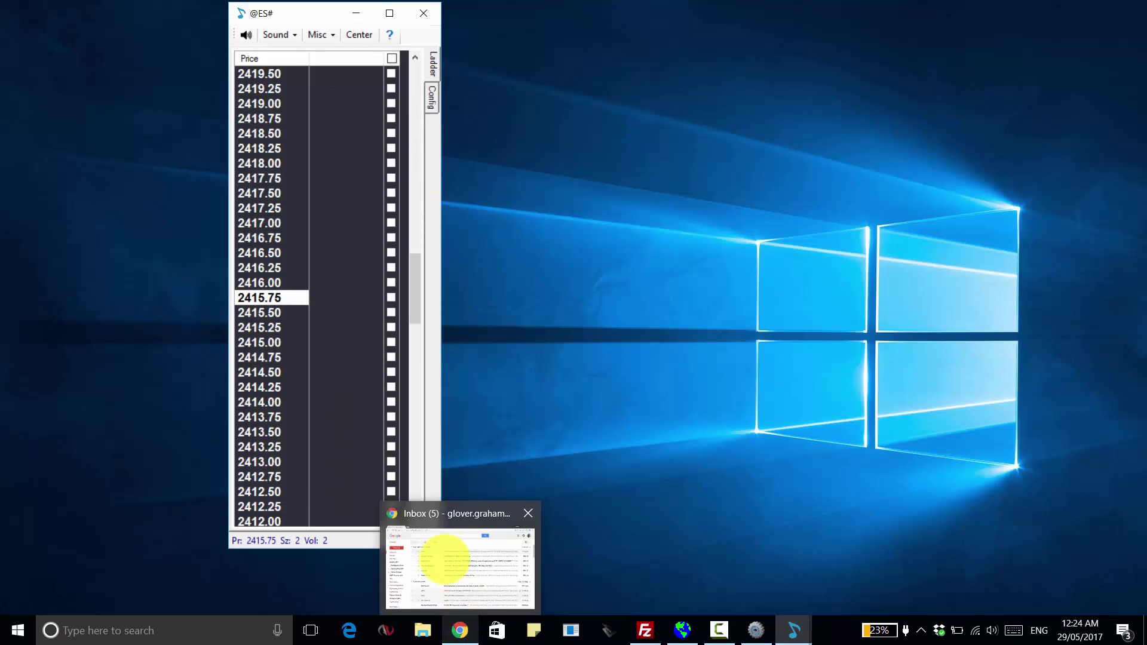
left_click(390, 34)
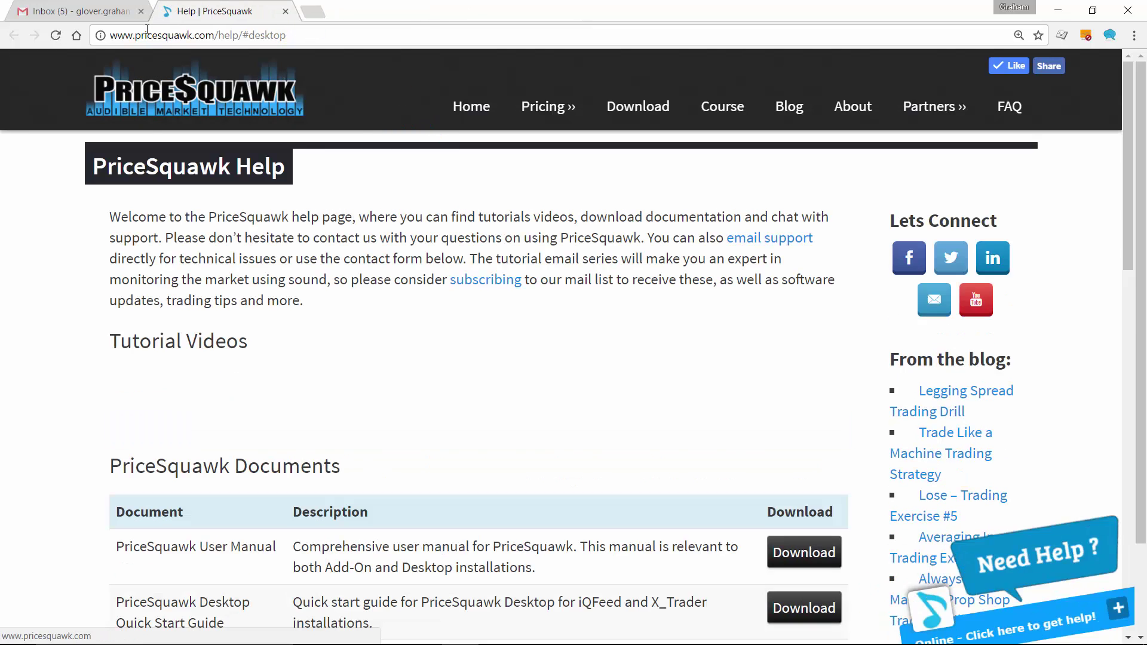
left_click(141, 11)
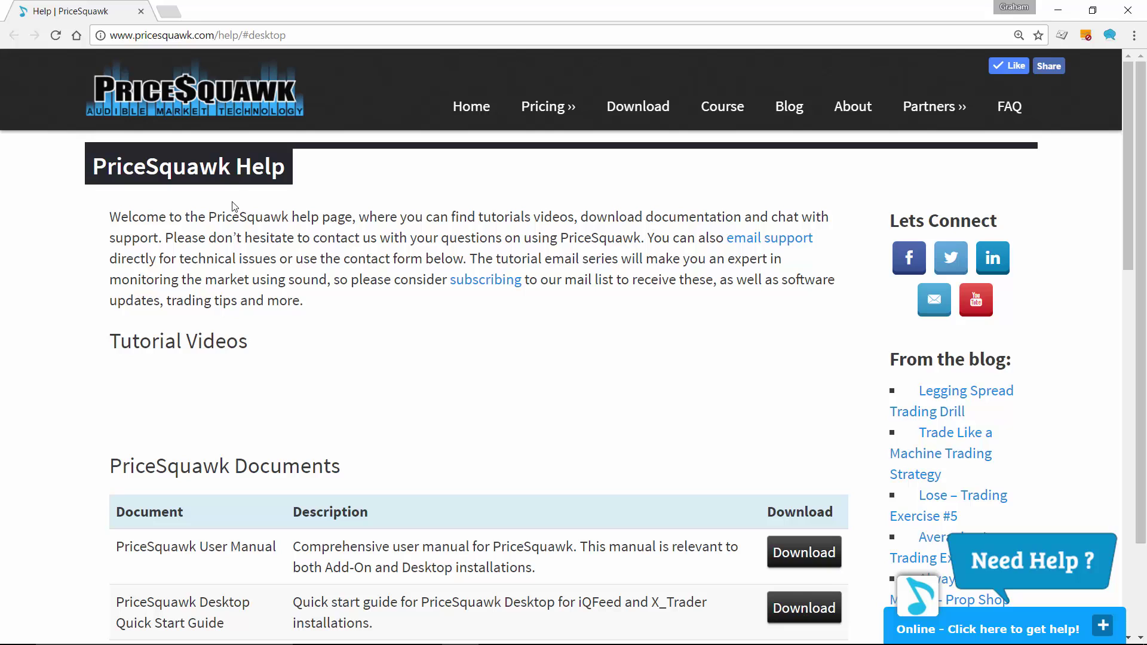
scroll(481, 333, "down", 4)
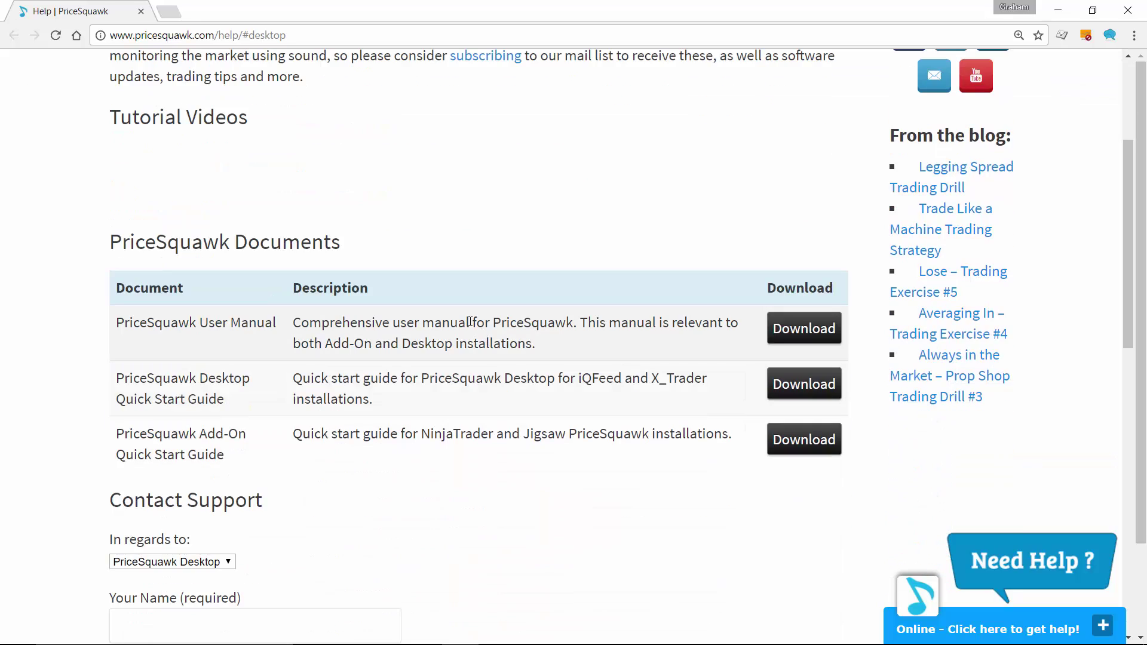
scroll(466, 298, "down", 2)
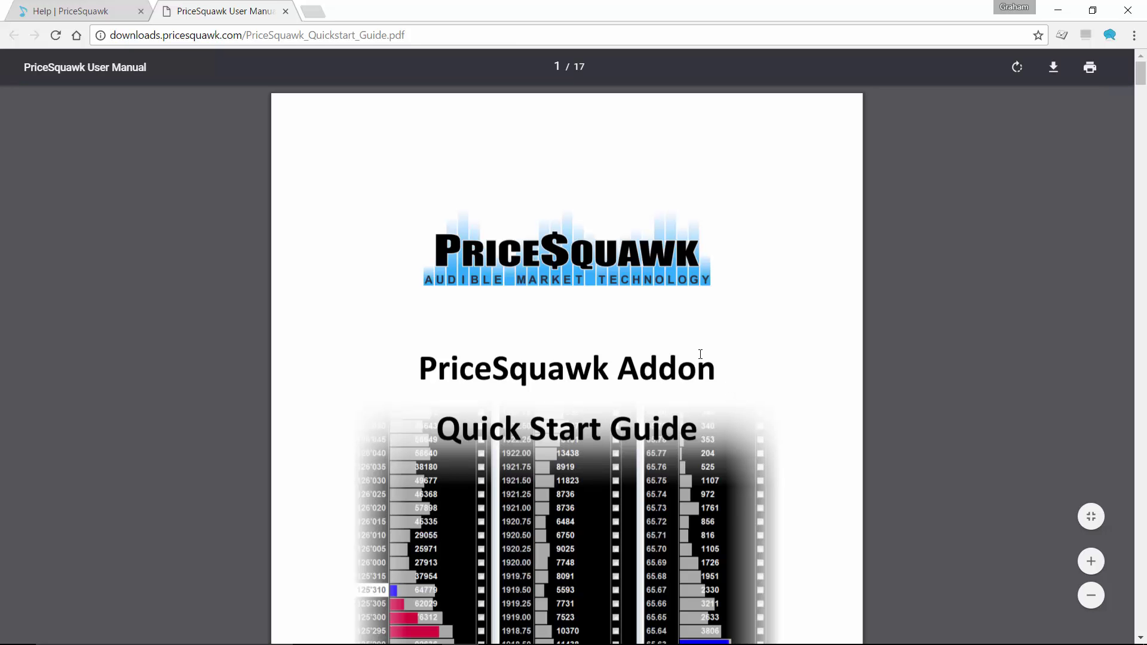
- Look through the Add-On Quick Start Guide up to Sound Mode Selection and Volume Control on page 13
scroll(700, 356, "down", 1)
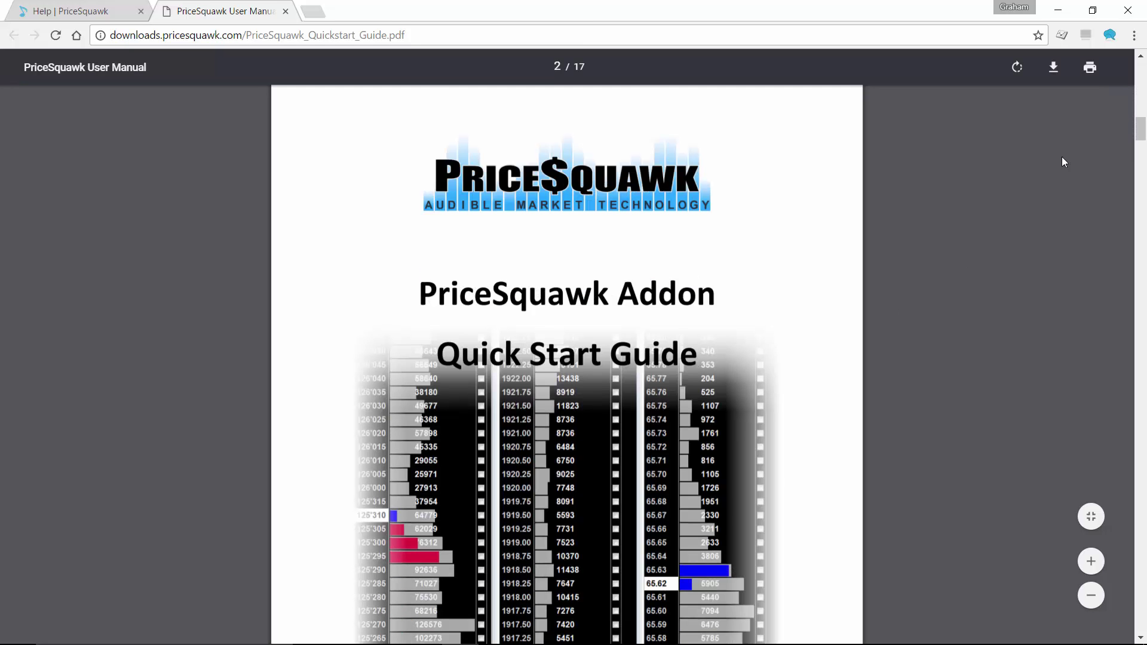
left_click(1141, 149)
scroll(1141, 151, "down", 8)
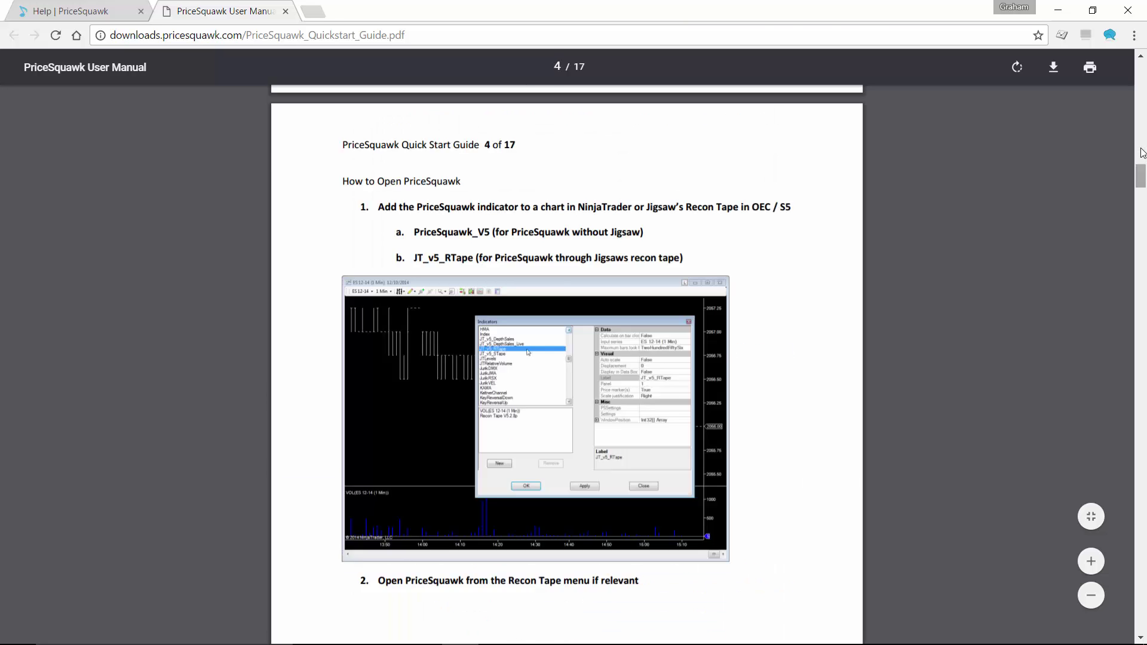
scroll(1073, 290, "down", 12)
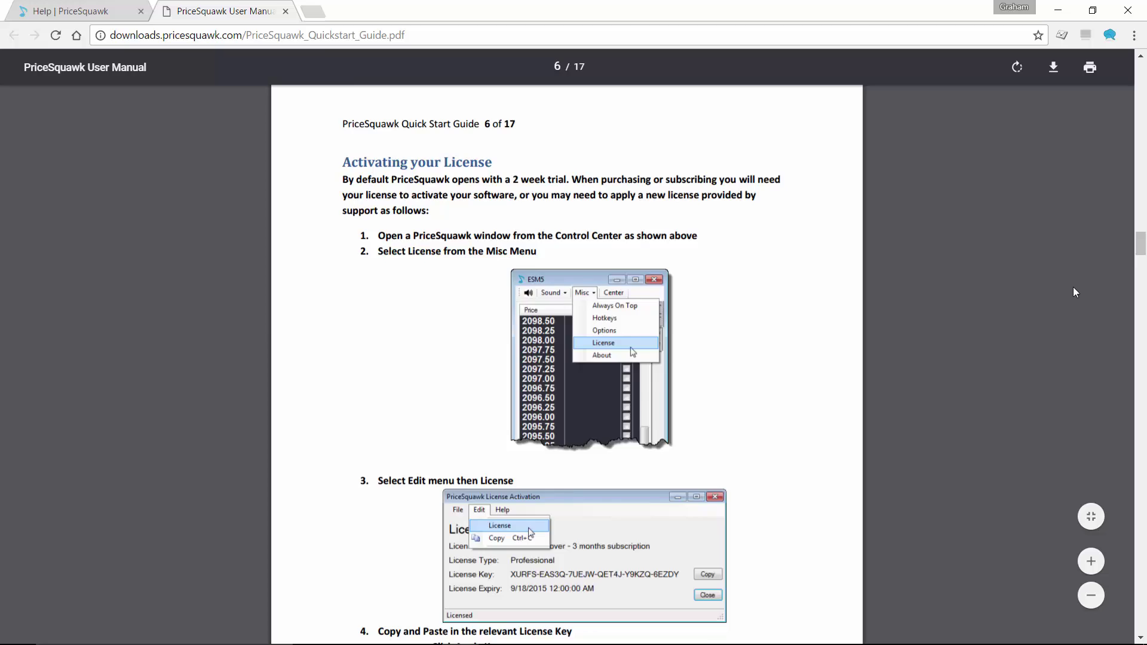
scroll(1072, 291, "down", 9)
scroll(1073, 291, "down", 8)
scroll(1011, 304, "down", 15)
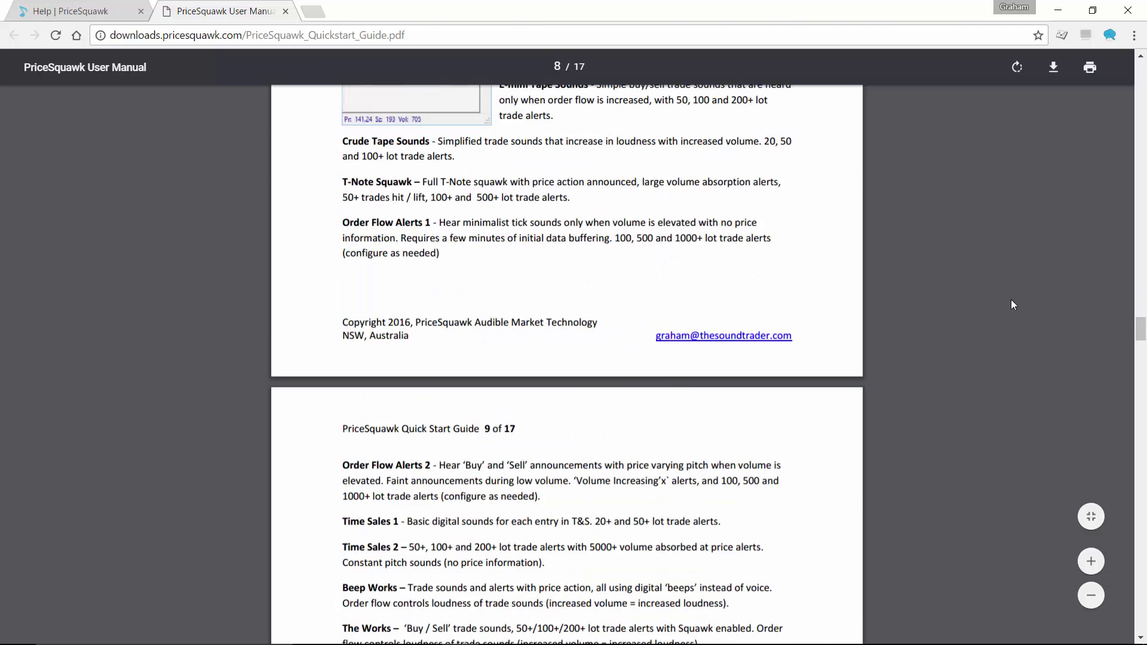
scroll(1012, 305, "down", 20)
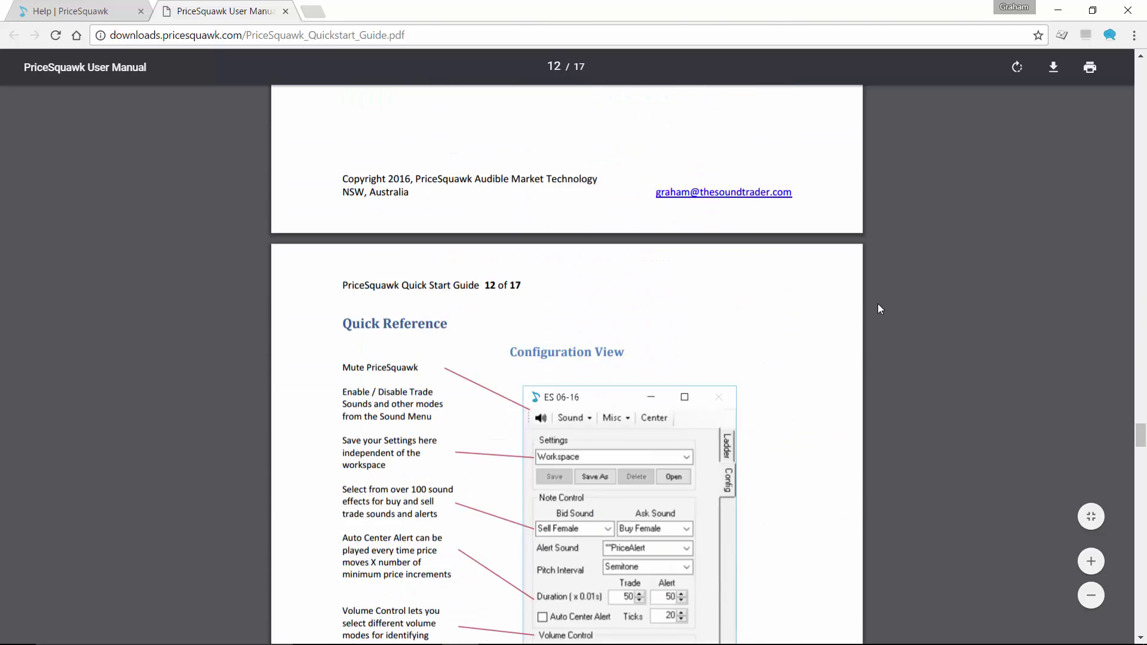
scroll(715, 371, "down", 1)
scroll(715, 371, "up", 3)
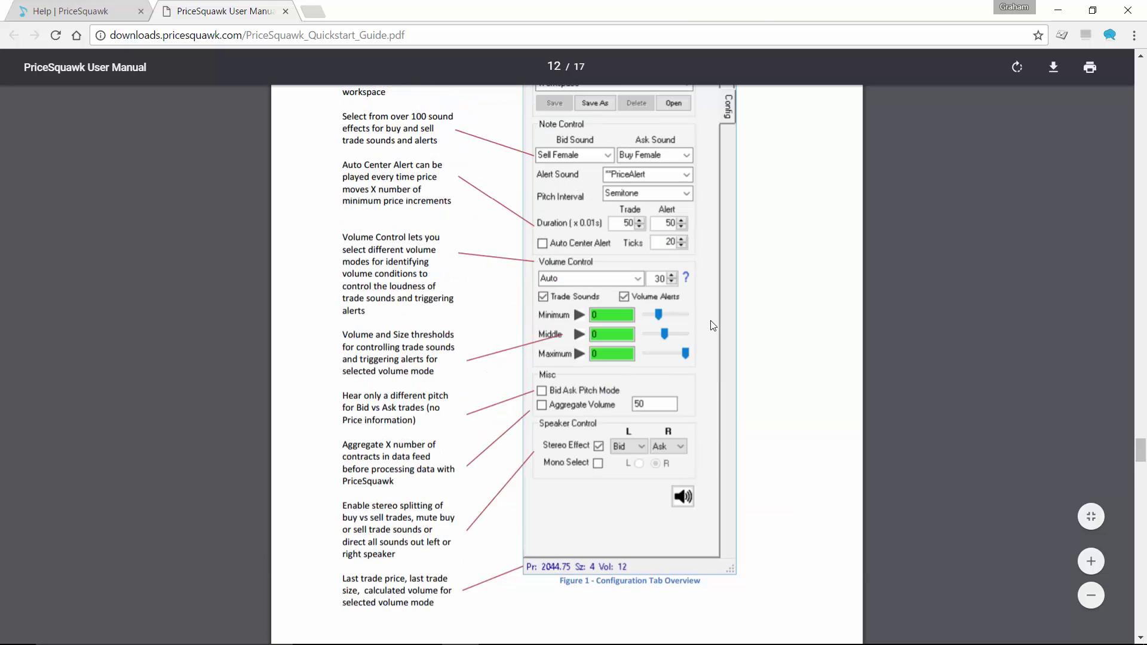
scroll(712, 325, "down", 6)
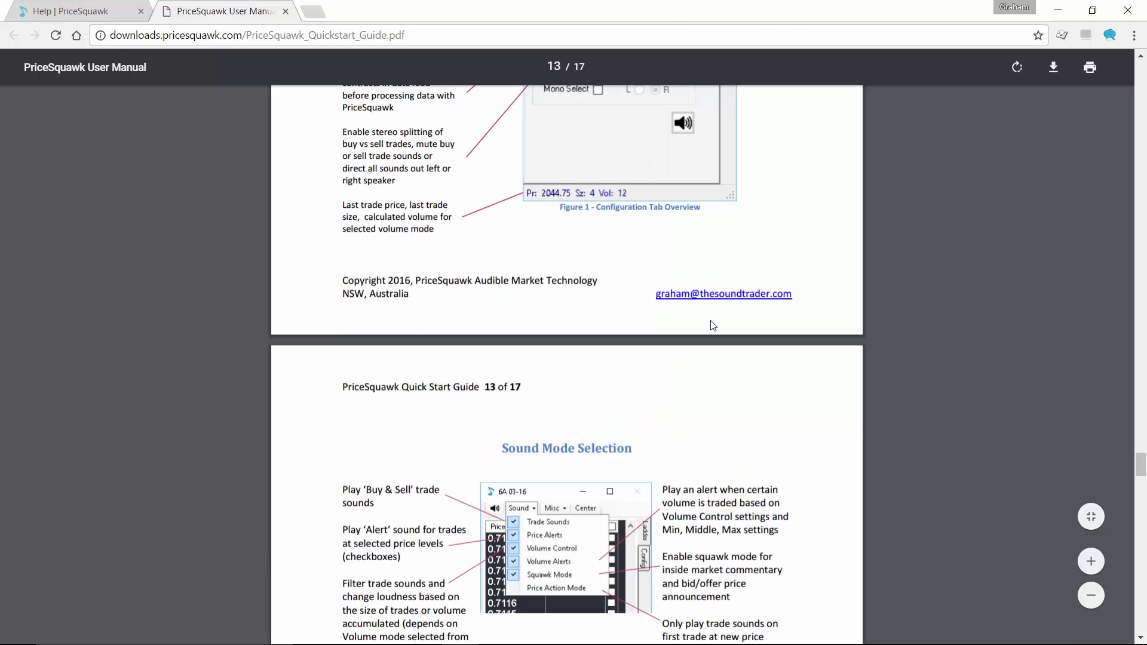
scroll(780, 439, "down", 5)
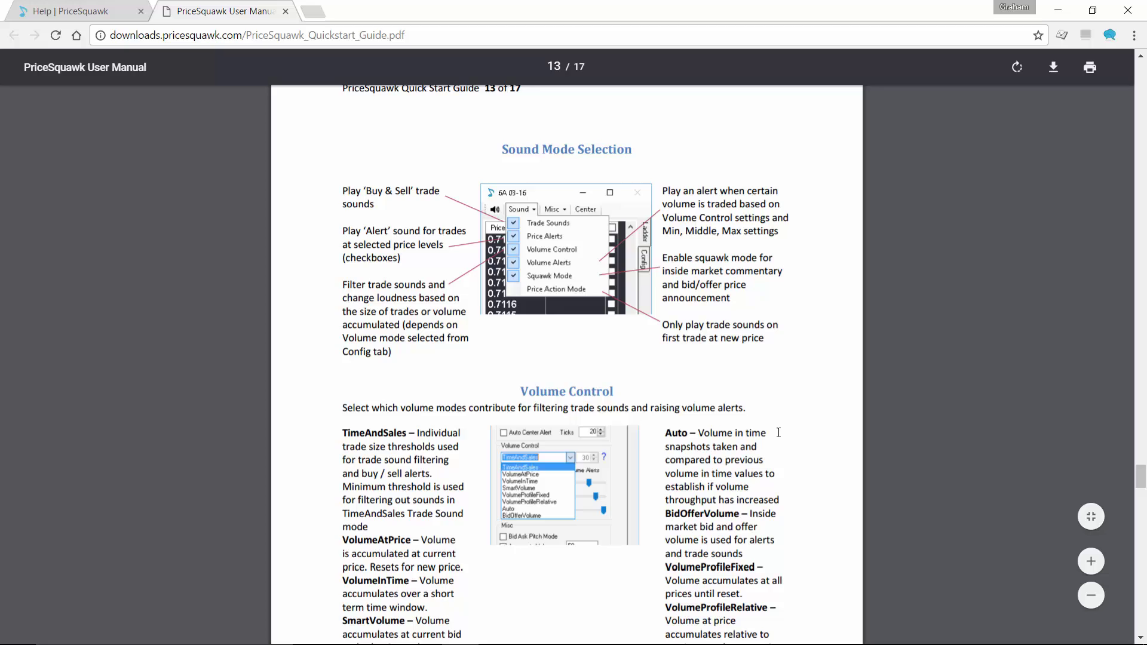
- Go back to the PriceSquawk Example Settings section on page 8 and examine the descriptions of the presets
scroll(785, 430, "up", 20)
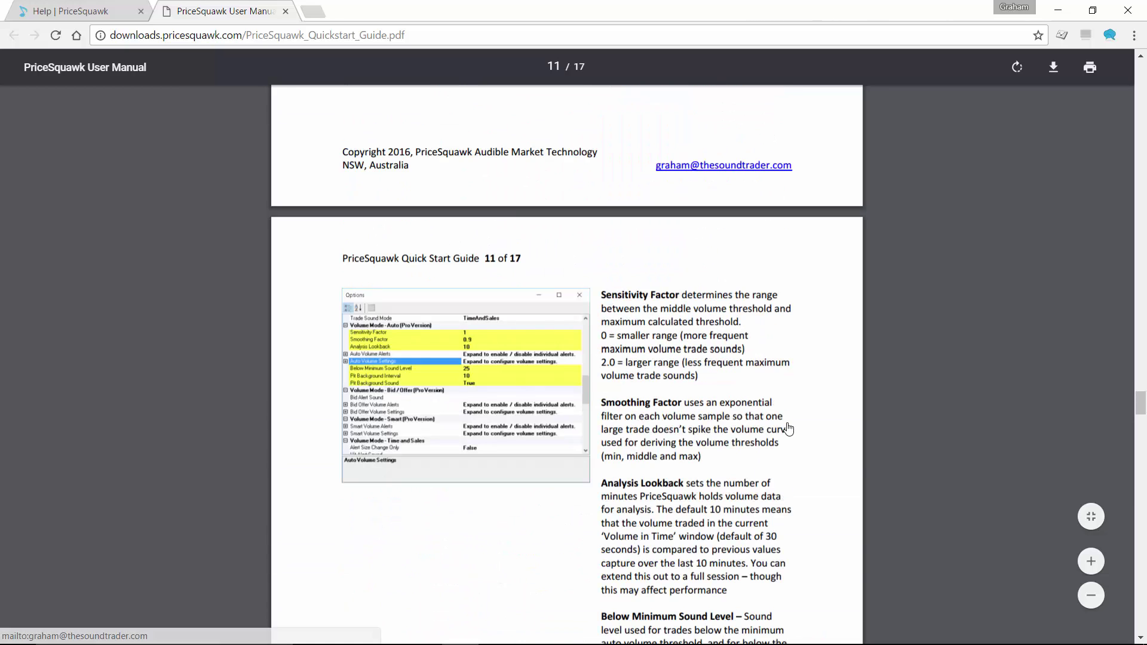
scroll(788, 423, "up", 20)
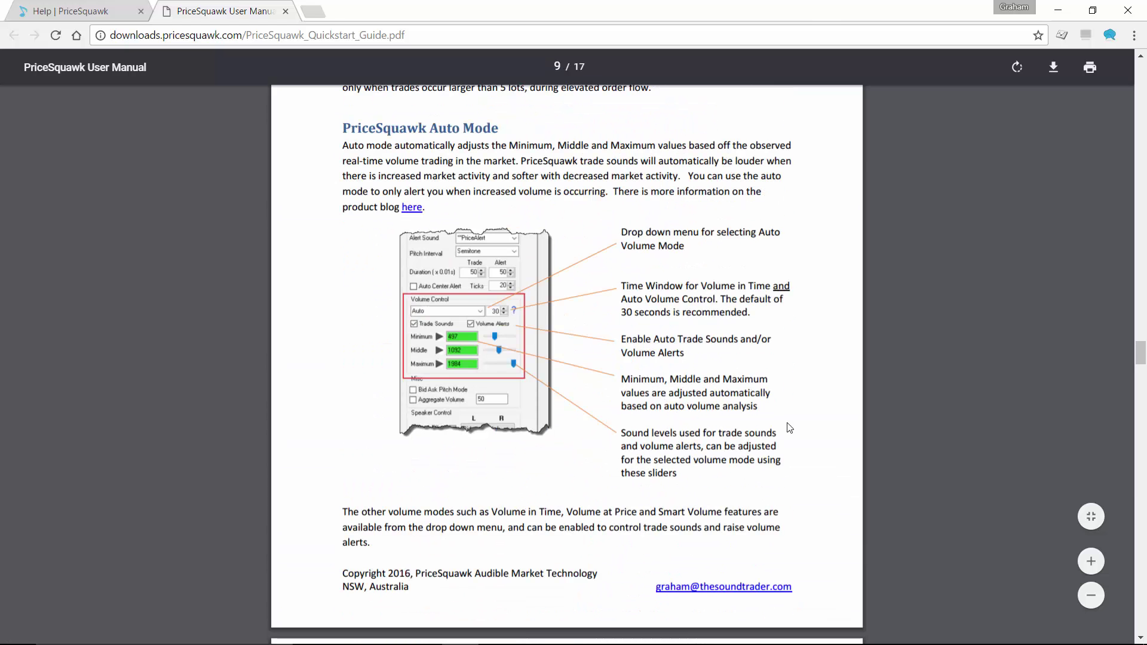
left_click(1141, 323)
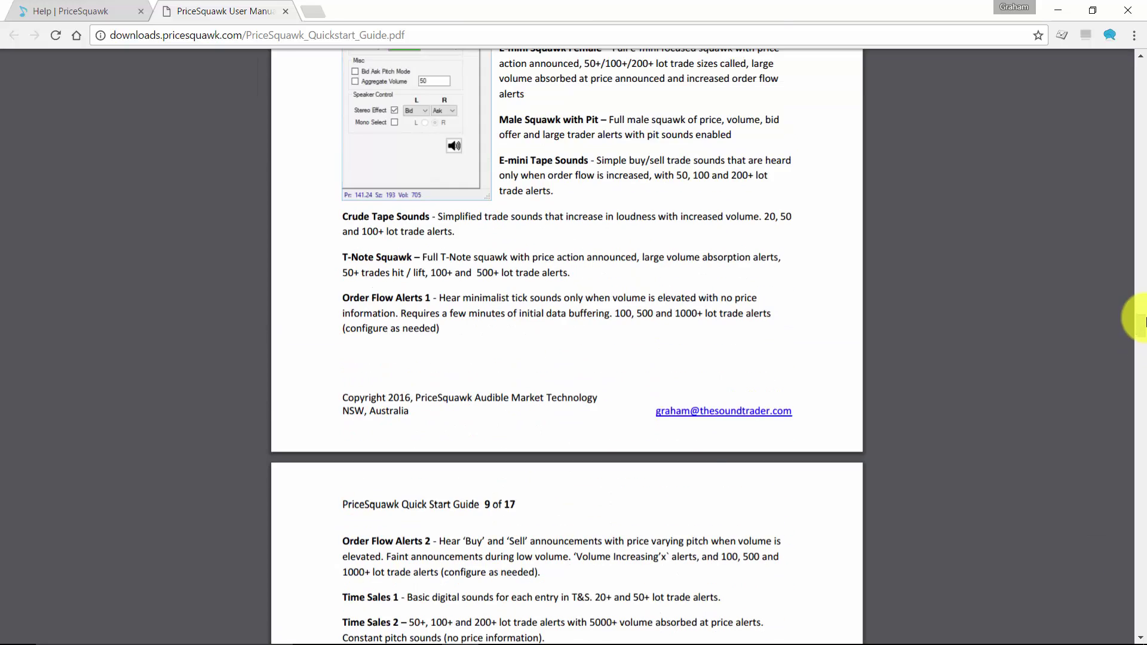
scroll(1144, 322, "up", 8)
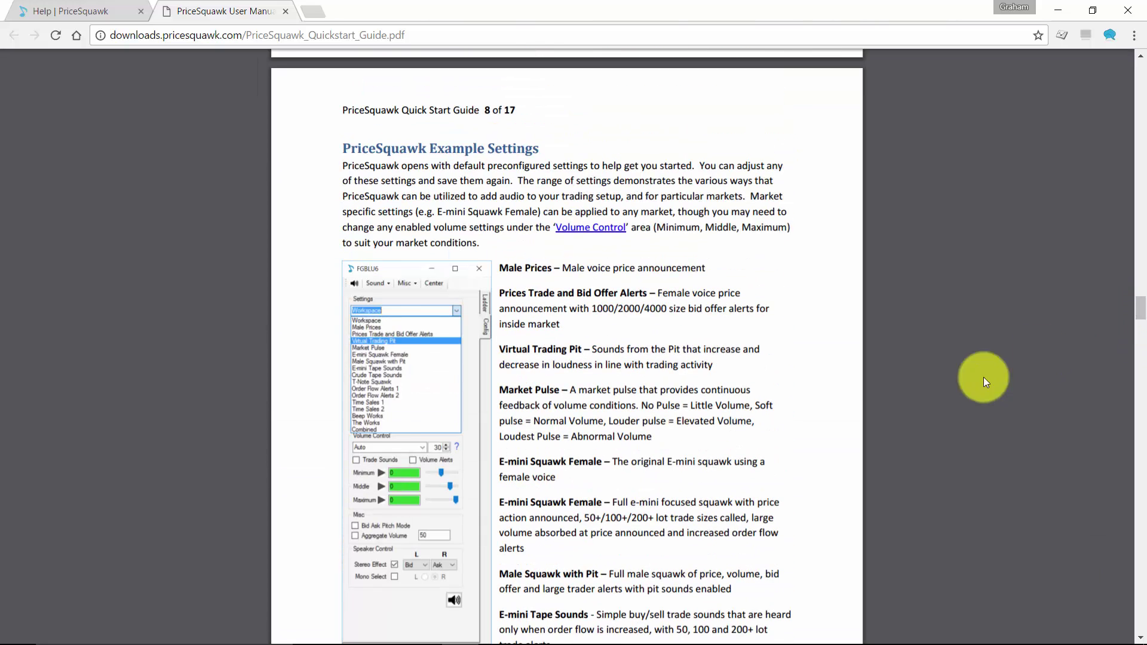
scroll(800, 458, "down", 1)
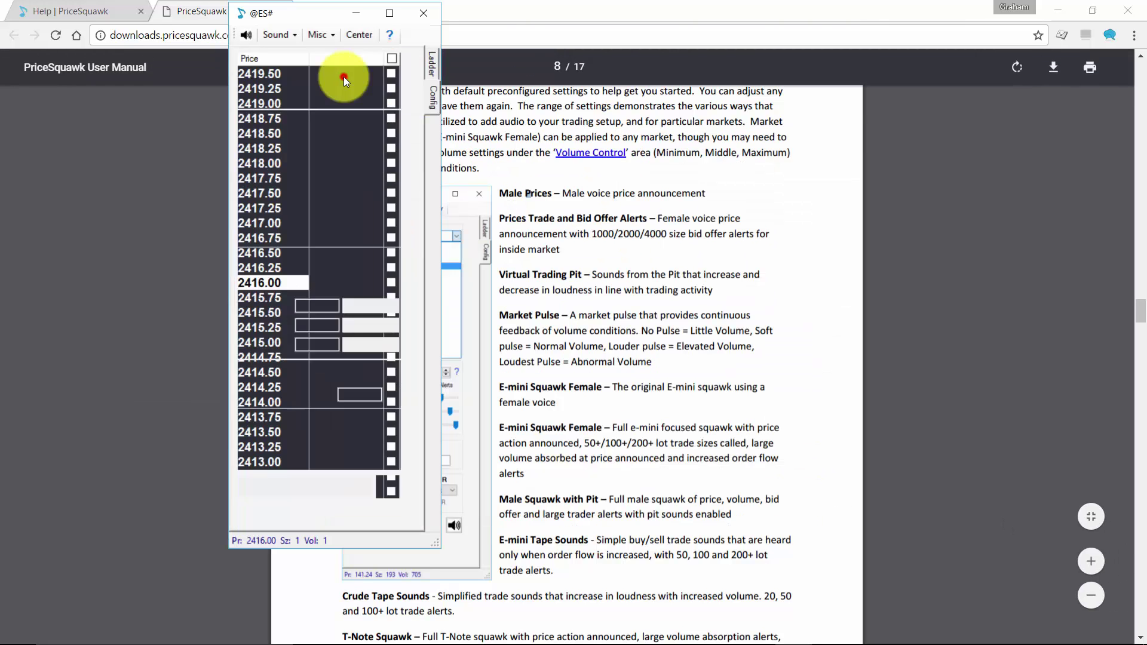
left_click(344, 75)
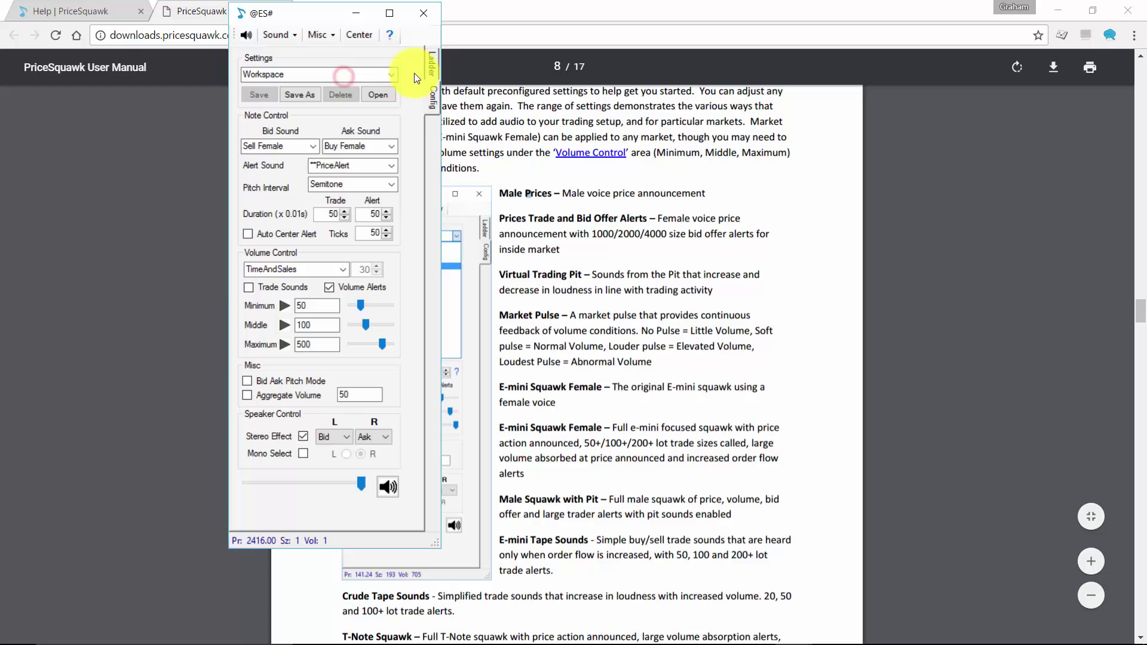
left_click(391, 74)
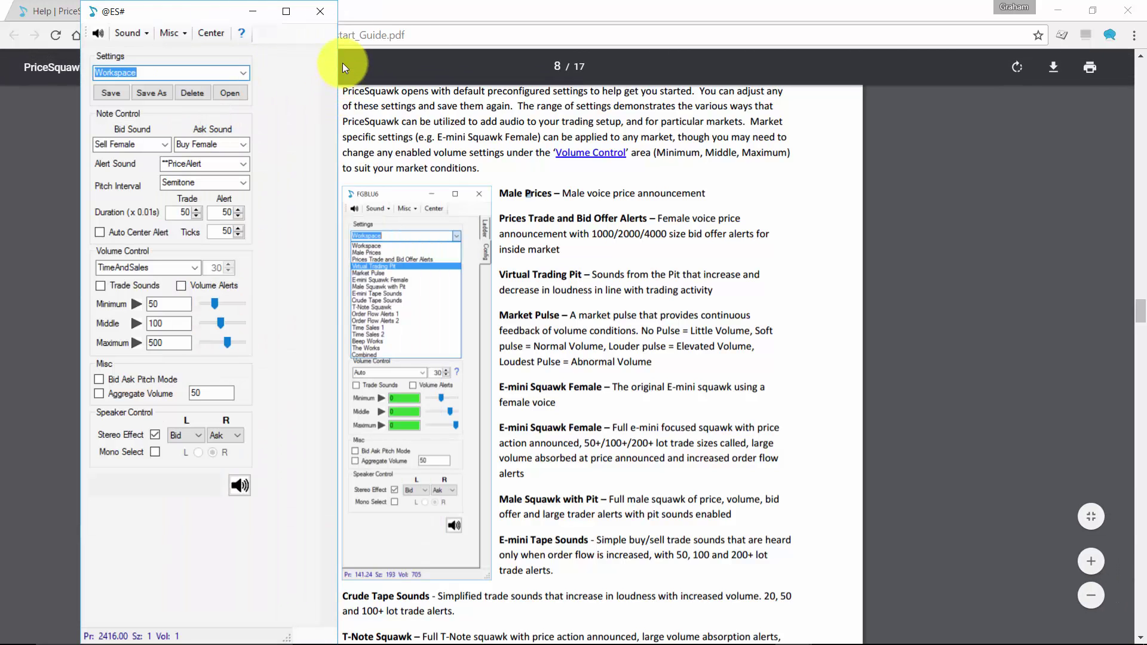
key("Down")
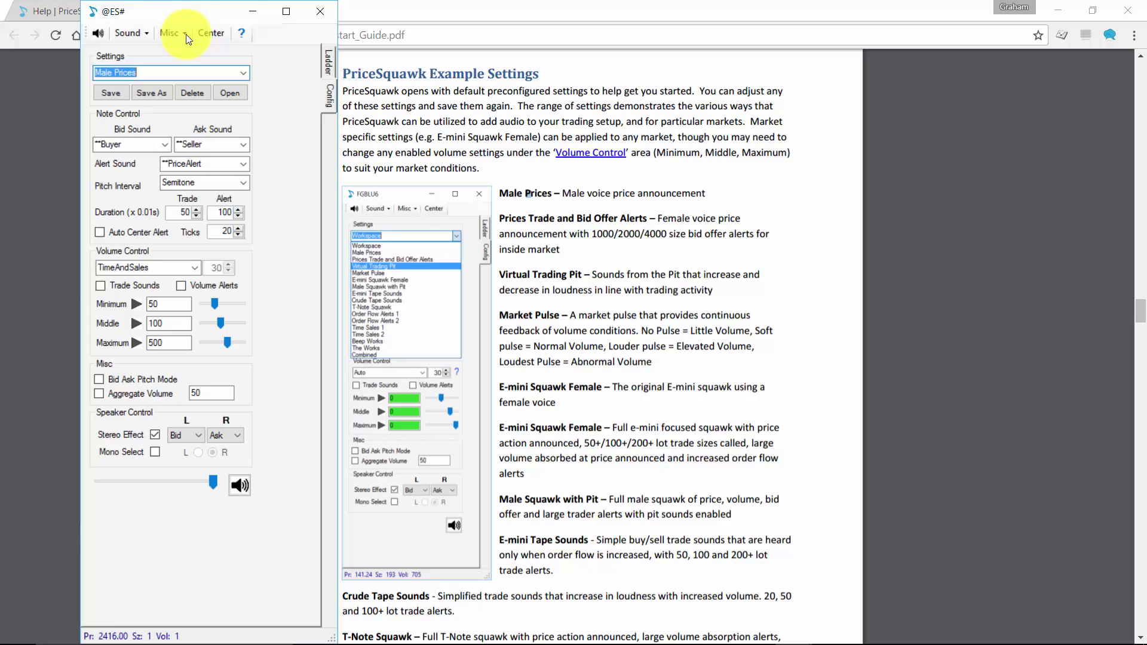
left_click(216, 33)
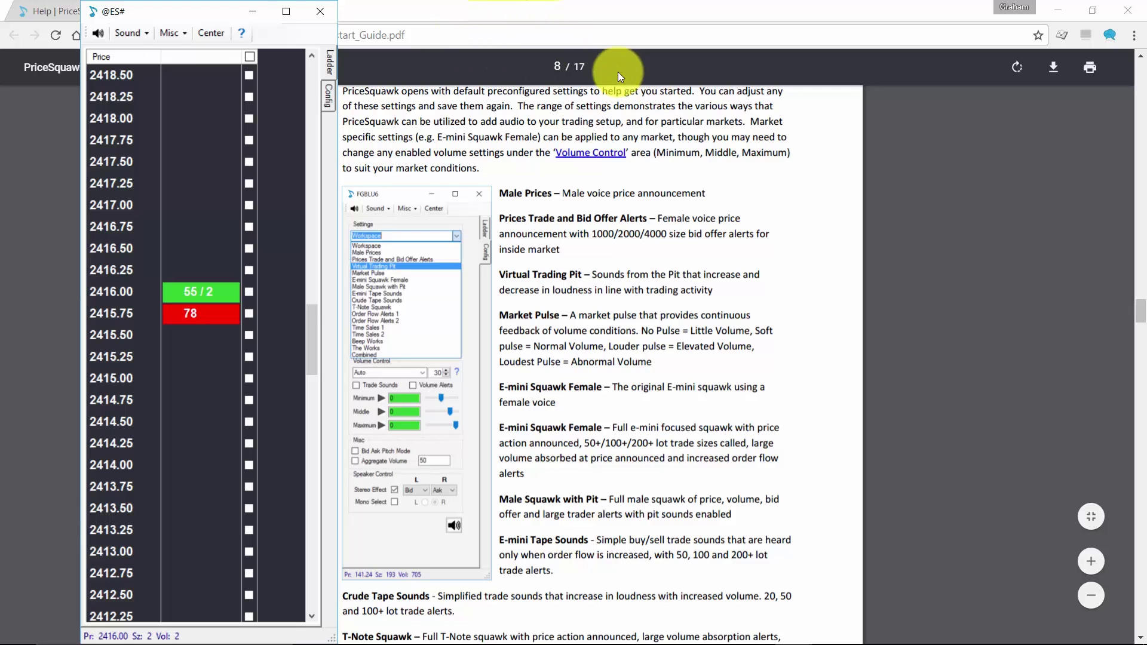
- Switch to the browser and look over the PriceSquawk Help page's documents list and Contact Support form
left_click(719, 287)
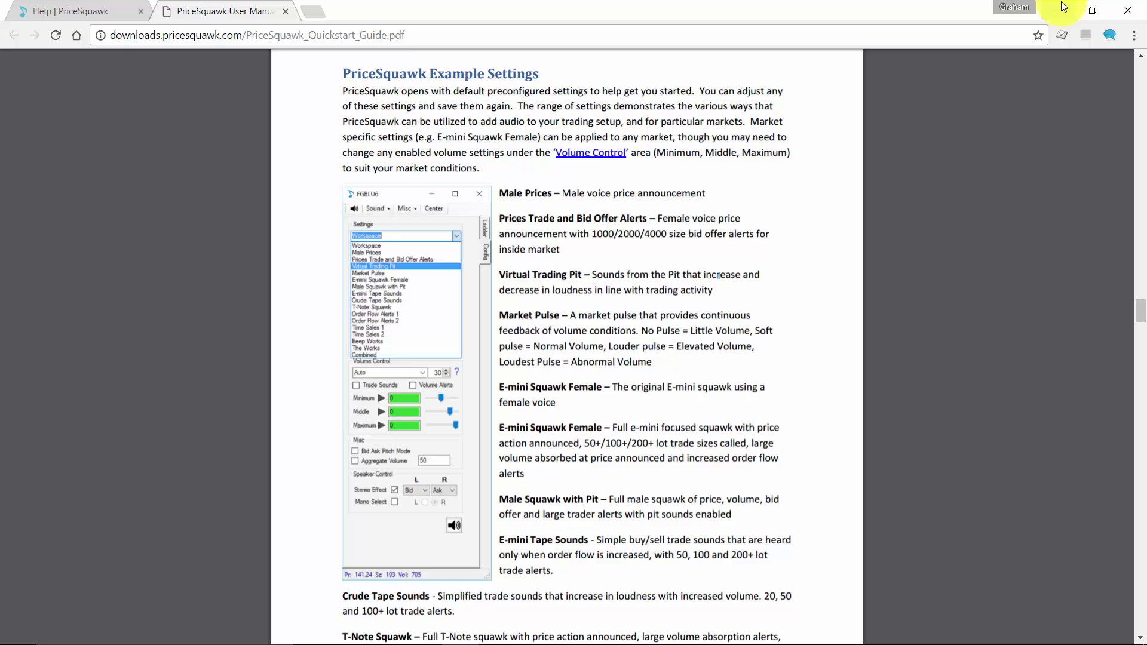
left_click(114, 9)
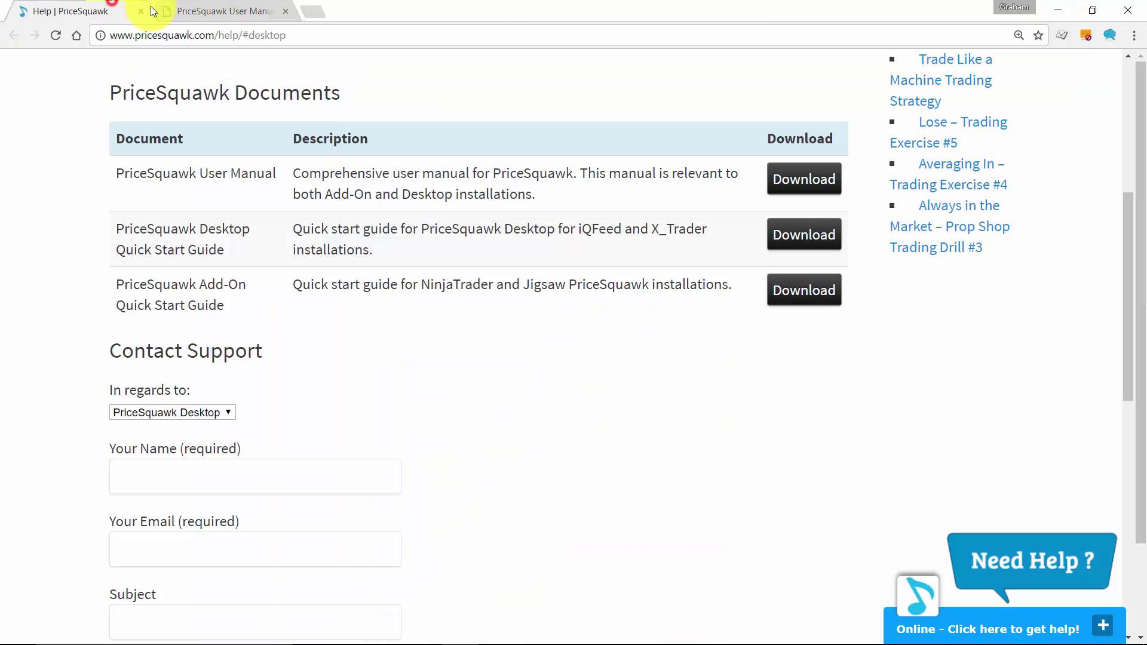
scroll(590, 368, "up", 5)
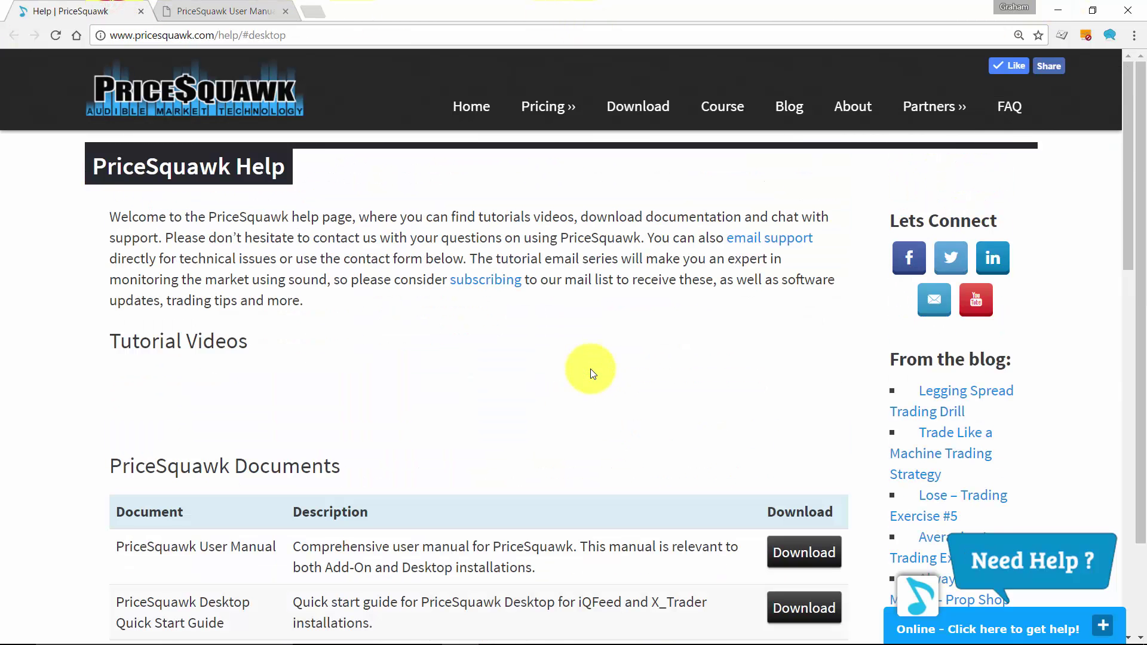
scroll(310, 360, "down", 3)
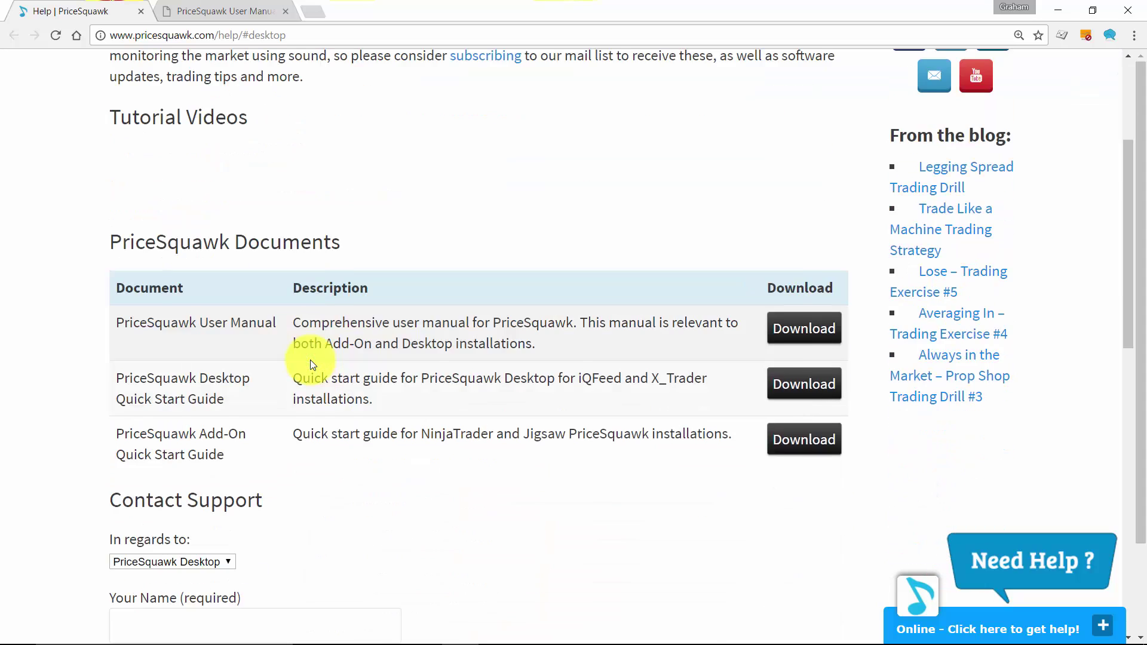
scroll(310, 361, "down", 3)
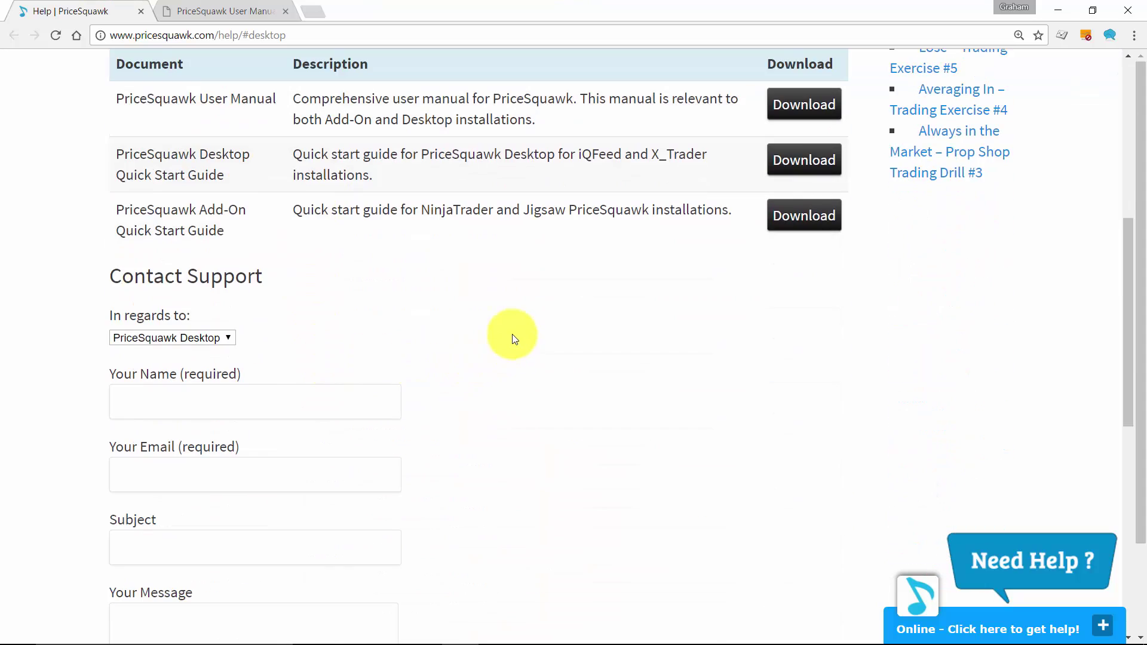